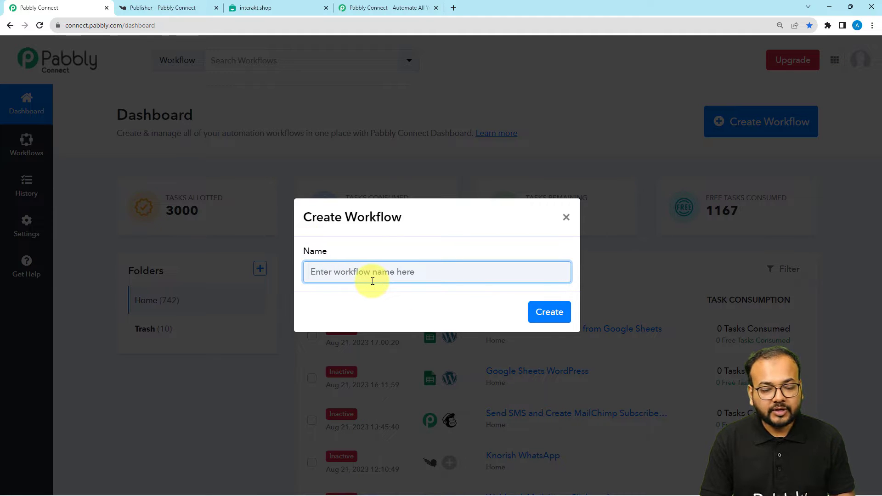
Step: Create the workflow 'Send Automated WhatsApp Message for Knorish Cart Abandon…' and expand its trigger step
{"action": "key", "text": "ctrl+v"}
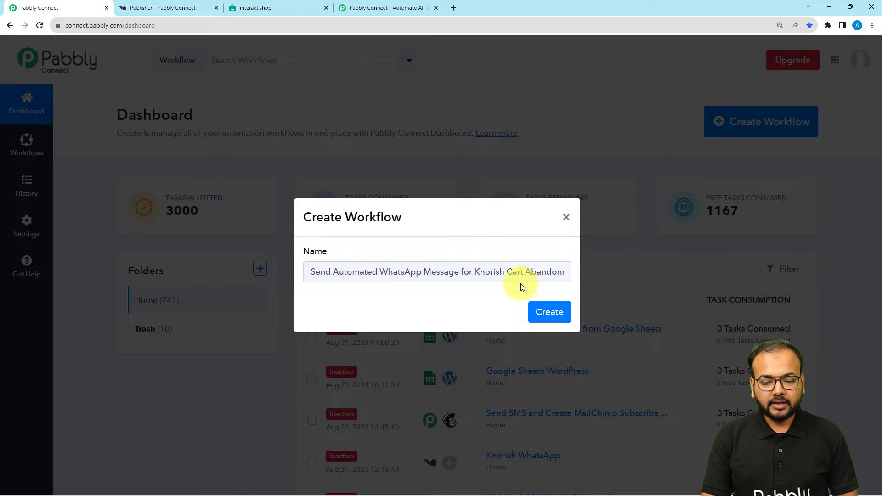
{"action": "left_click", "coordinate": [551, 314]}
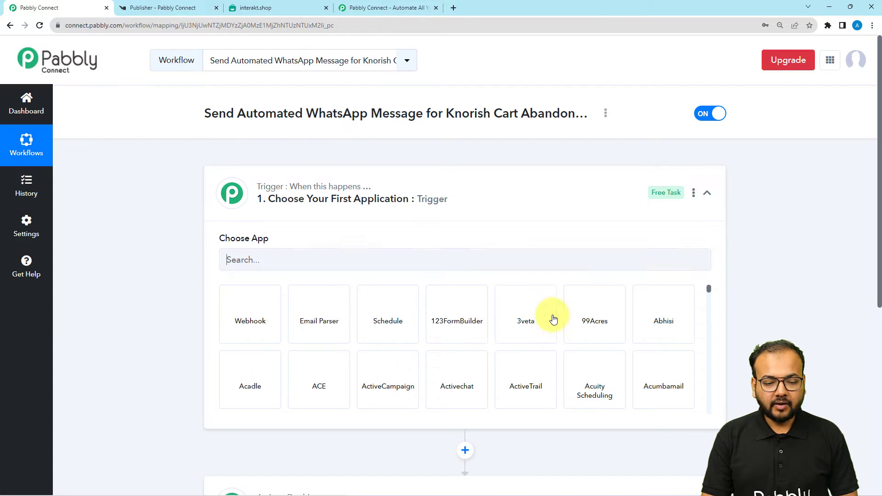
{"action": "left_click", "coordinate": [319, 192]}
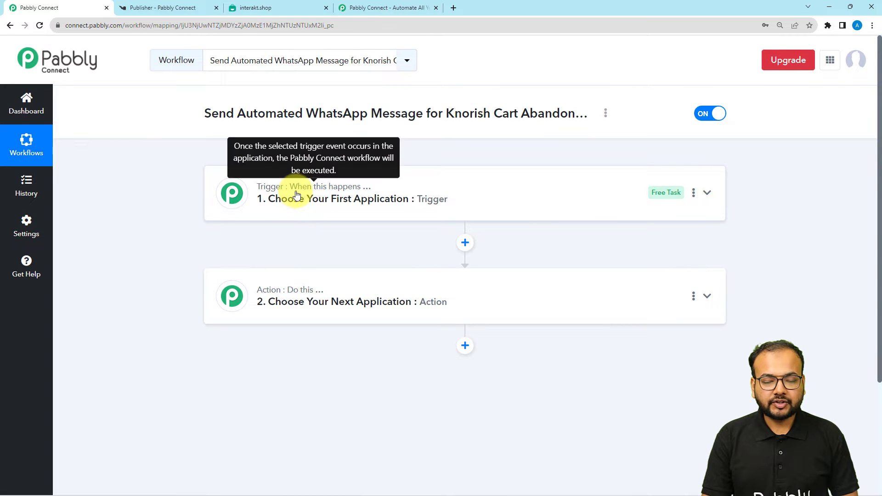
{"action": "mouse_move", "coordinate": [276, 295]}
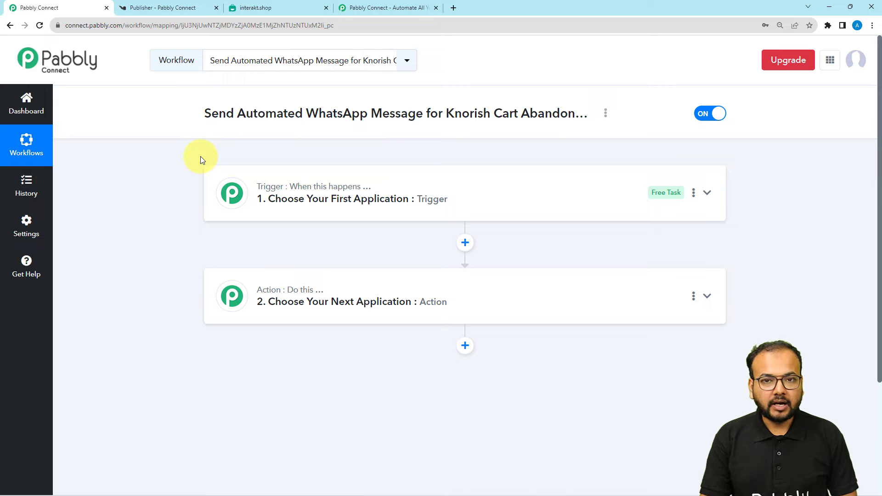
{"action": "left_click", "coordinate": [251, 190]}
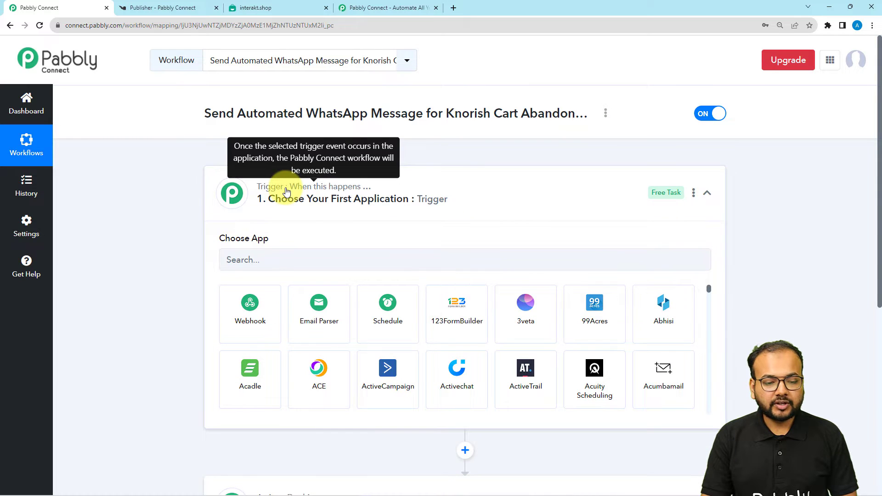
Step: Set the trigger app to Knorish with the Course Abandoned Cart event
{"action": "scroll", "coordinate": [285, 191], "scroll_direction": "down", "scroll_amount": 1}
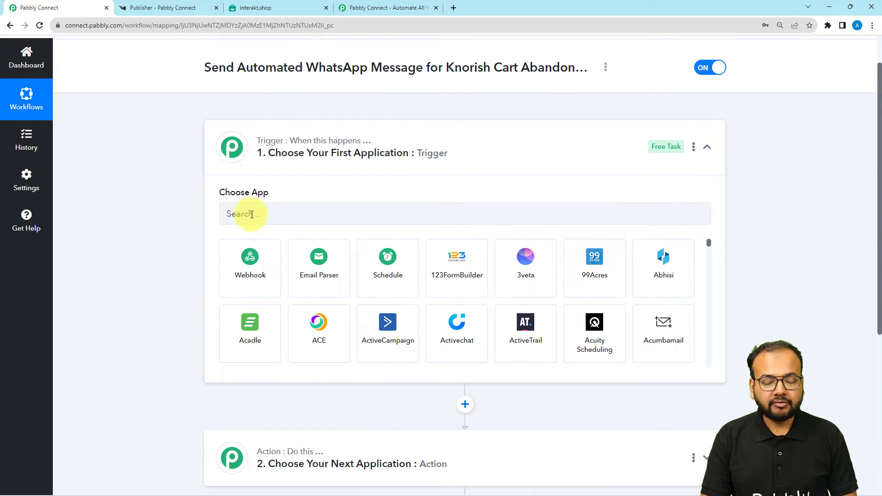
{"action": "left_click", "coordinate": [296, 223]}
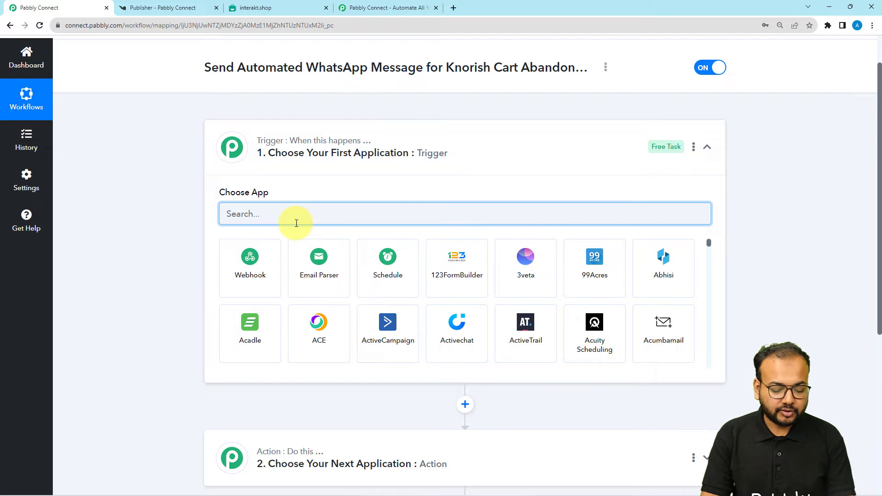
{"action": "type", "text": "kno"}
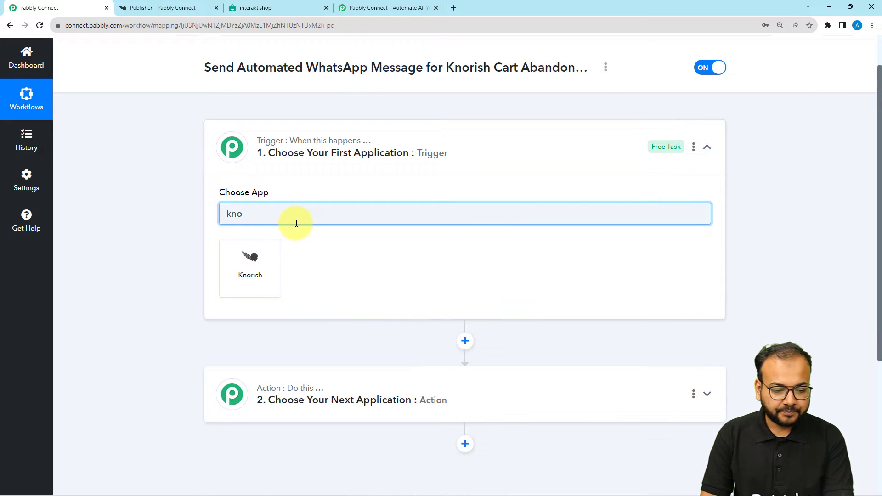
{"action": "left_click", "coordinate": [237, 270]}
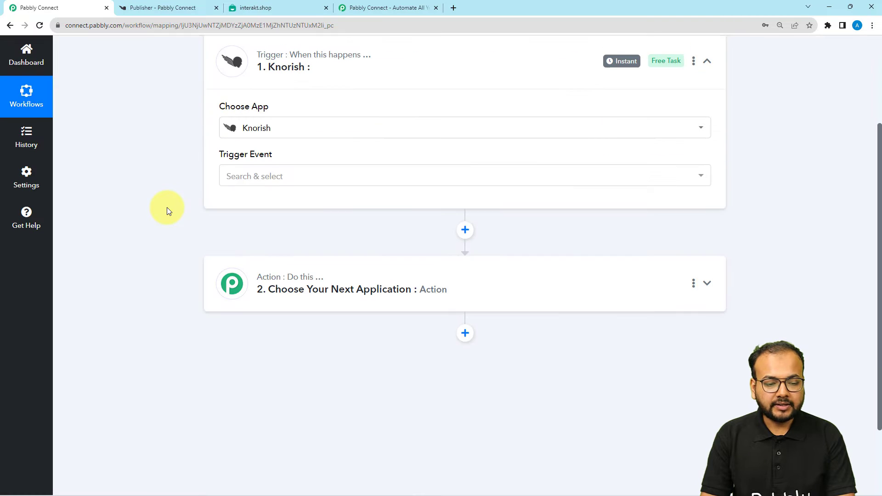
{"action": "left_click", "coordinate": [250, 175]}
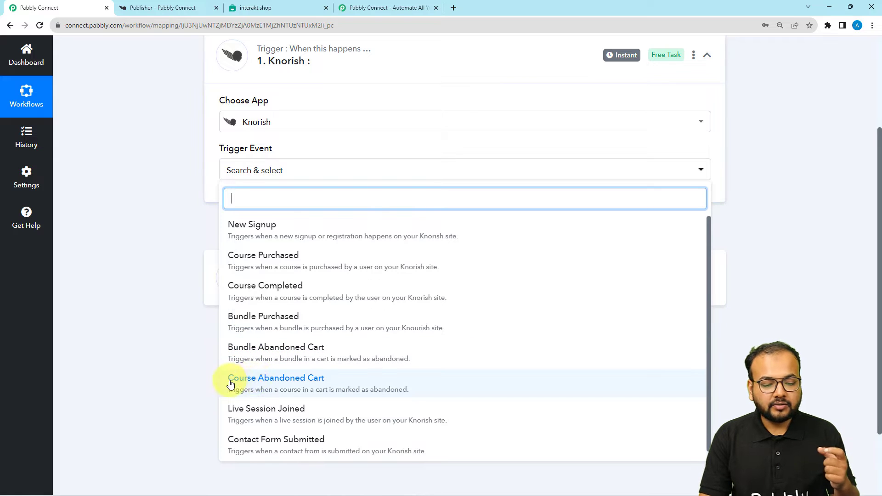
{"action": "left_click", "coordinate": [258, 383]}
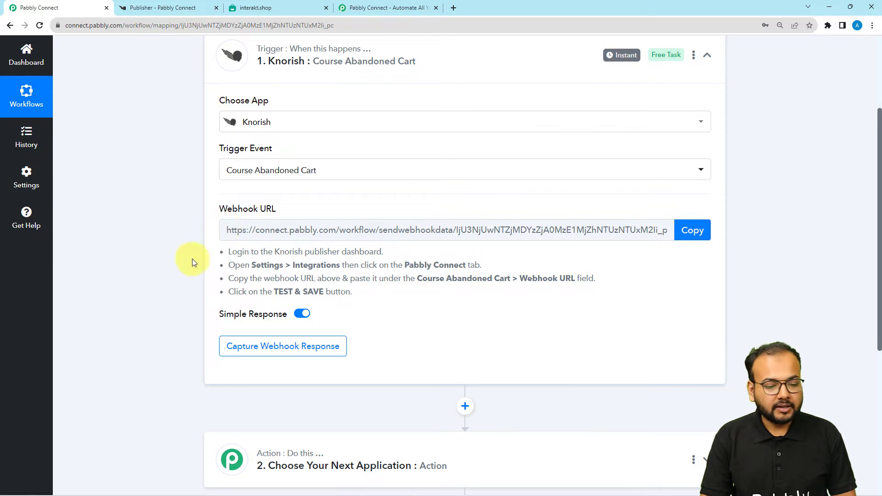
{"action": "scroll", "coordinate": [183, 275], "scroll_direction": "up", "scroll_amount": 1}
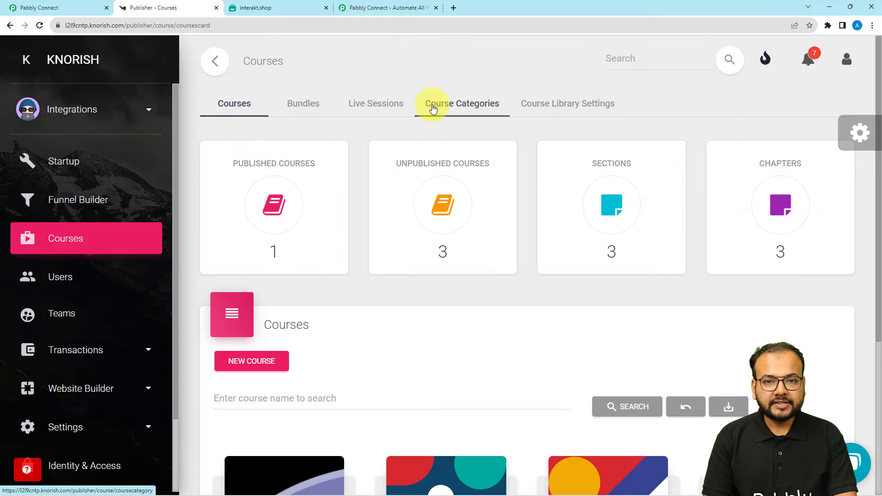
Step: Go through Knorish Settings > Integrations to reach the Pabbly Connect integration settings
{"action": "scroll", "coordinate": [433, 108], "scroll_direction": "down", "scroll_amount": 4}
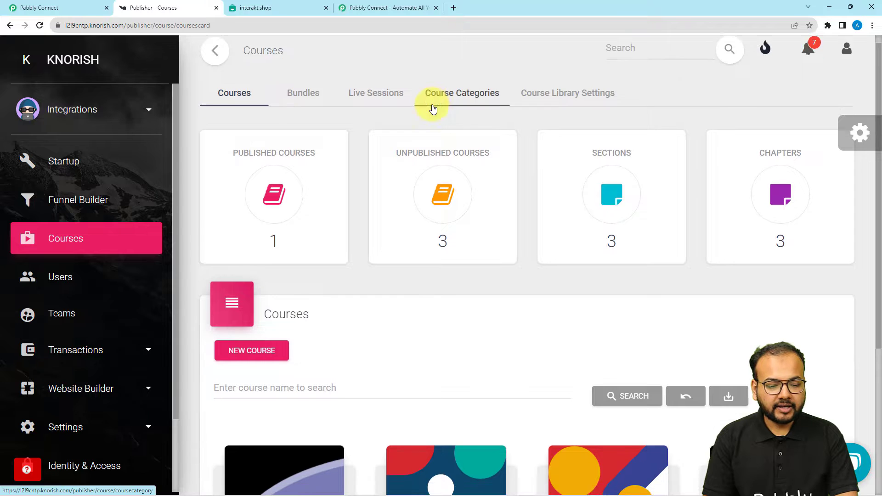
{"action": "scroll", "coordinate": [432, 108], "scroll_direction": "down", "scroll_amount": 1}
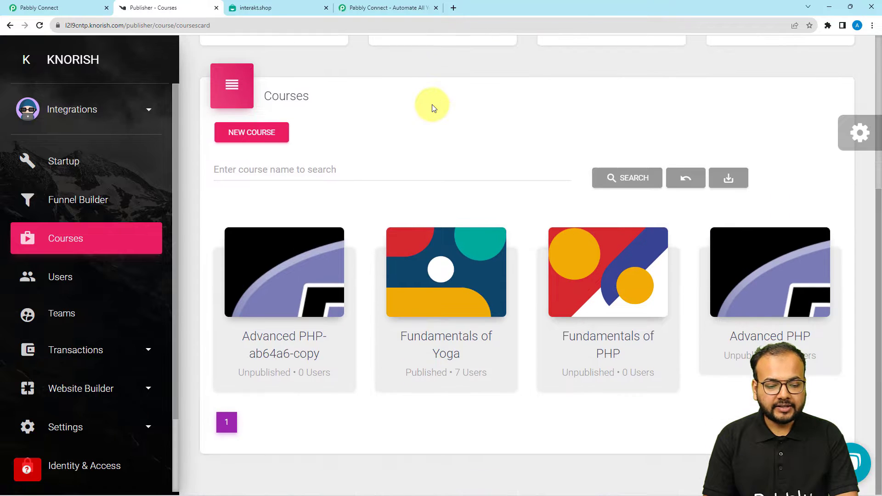
{"action": "mouse_move", "coordinate": [465, 354]}
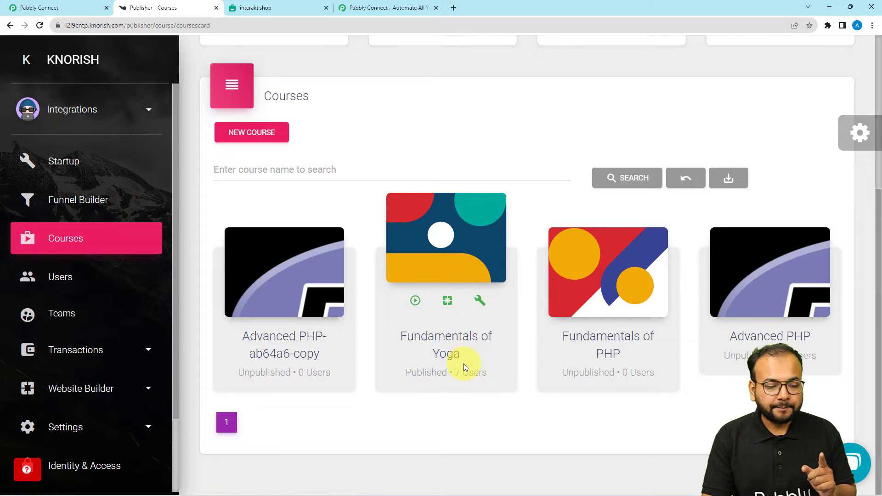
{"action": "scroll", "coordinate": [74, 243], "scroll_direction": "down", "scroll_amount": 1}
{"action": "scroll", "coordinate": [78, 266], "scroll_direction": "down", "scroll_amount": 2}
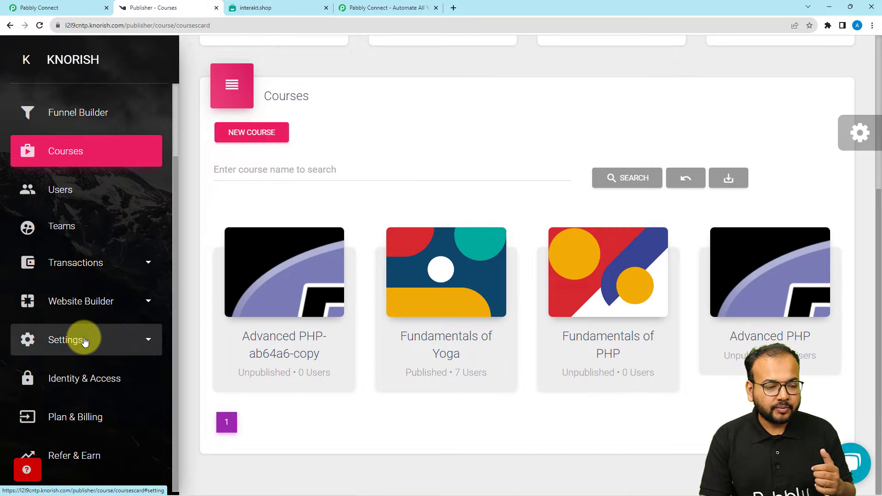
{"action": "left_click", "coordinate": [84, 331]}
{"action": "scroll", "coordinate": [85, 271], "scroll_direction": "down", "scroll_amount": 1}
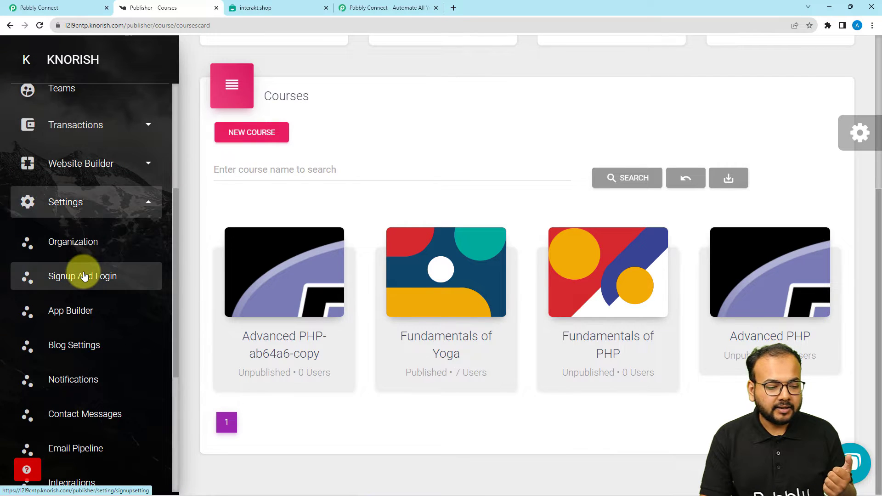
{"action": "left_click", "coordinate": [122, 217]}
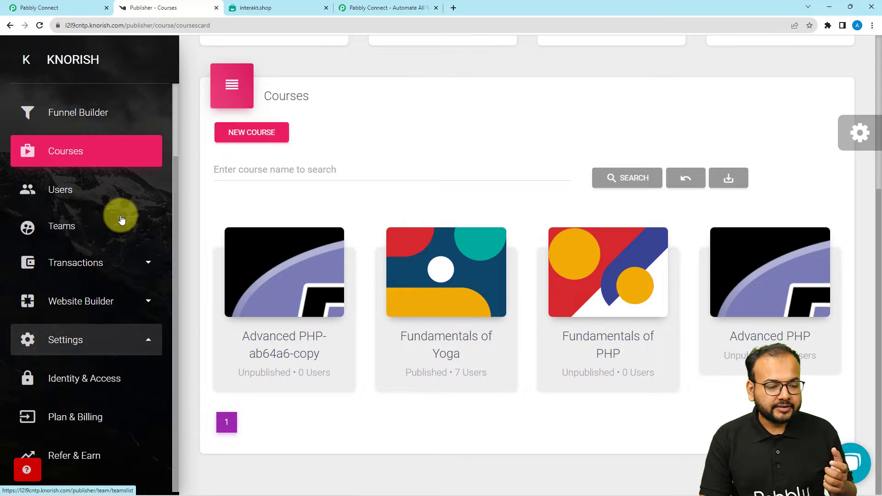
{"action": "left_click", "coordinate": [90, 339]}
{"action": "scroll", "coordinate": [92, 342], "scroll_direction": "down", "scroll_amount": 3}
{"action": "scroll", "coordinate": [96, 344], "scroll_direction": "down", "scroll_amount": 5}
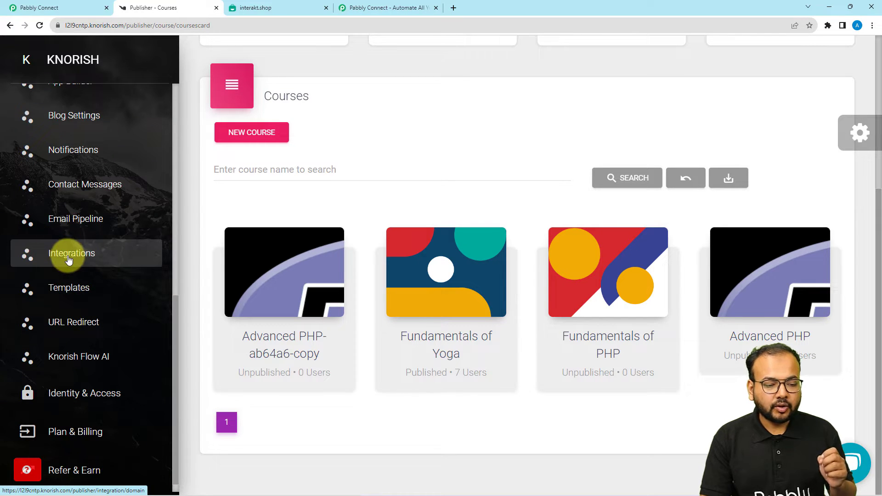
{"action": "left_click", "coordinate": [68, 257]}
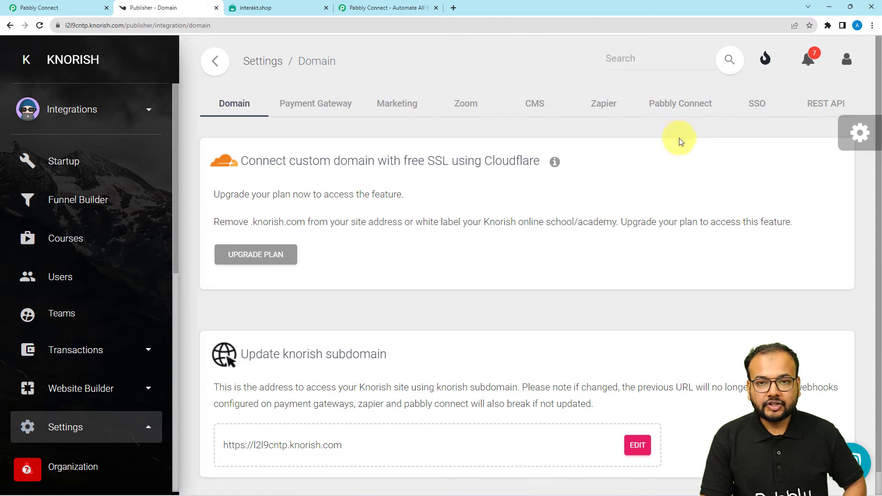
{"action": "left_click", "coordinate": [679, 110]}
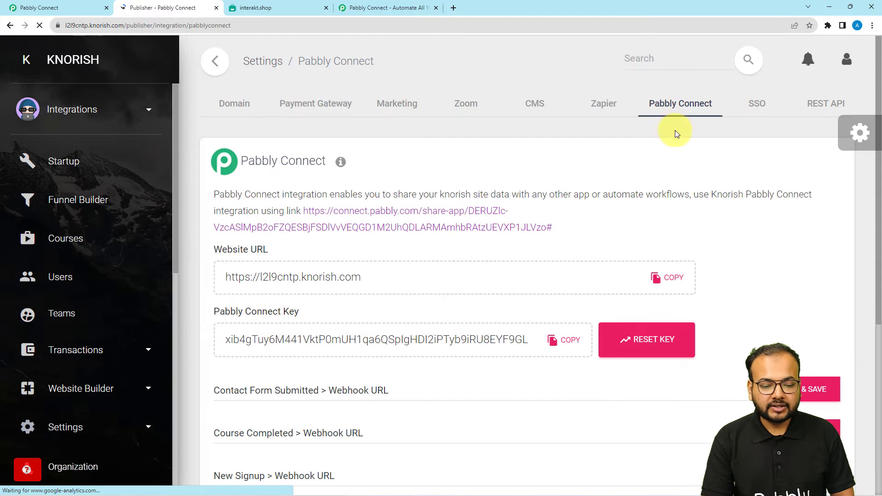
Step: Clear the existing Course Abandoned Cart webhook URL in Knorish
{"action": "scroll", "coordinate": [618, 165], "scroll_direction": "down", "scroll_amount": 5}
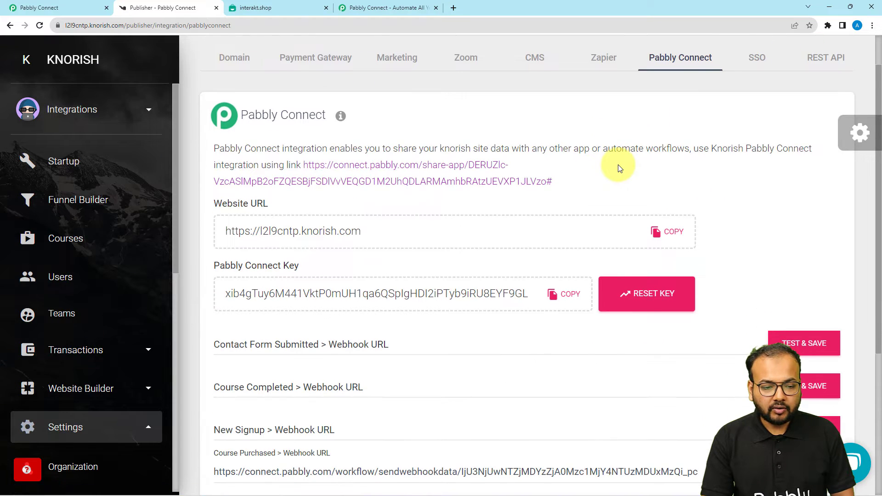
{"action": "scroll", "coordinate": [619, 166], "scroll_direction": "down", "scroll_amount": 1}
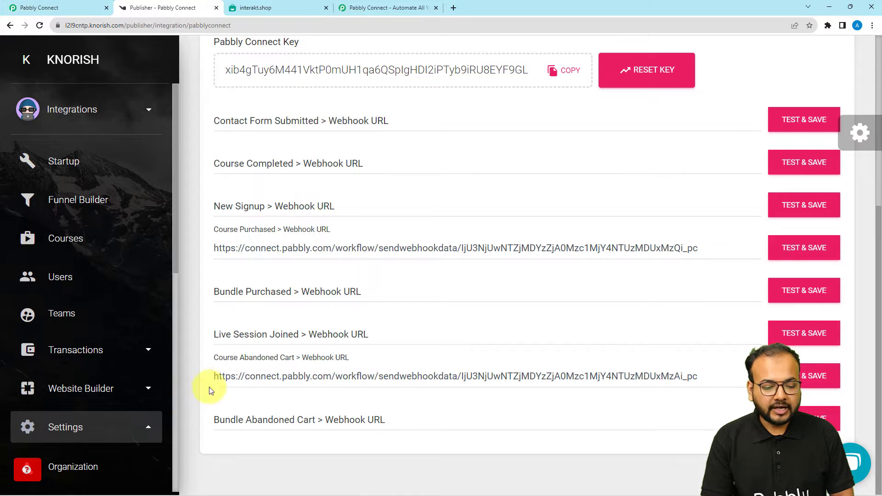
{"action": "left_click", "coordinate": [228, 378]}
{"action": "key", "text": "ctrl+a"}
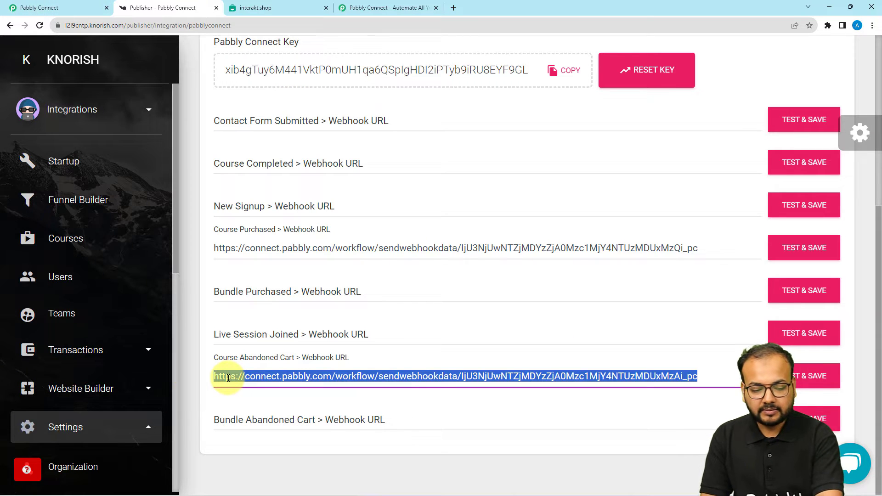
{"action": "key", "text": "BackSpace"}
Step: Paste the Pabbly workflow's webhook URL into Knorish's Course Abandoned Cart field and test-save it
{"action": "left_click", "coordinate": [39, 7]}
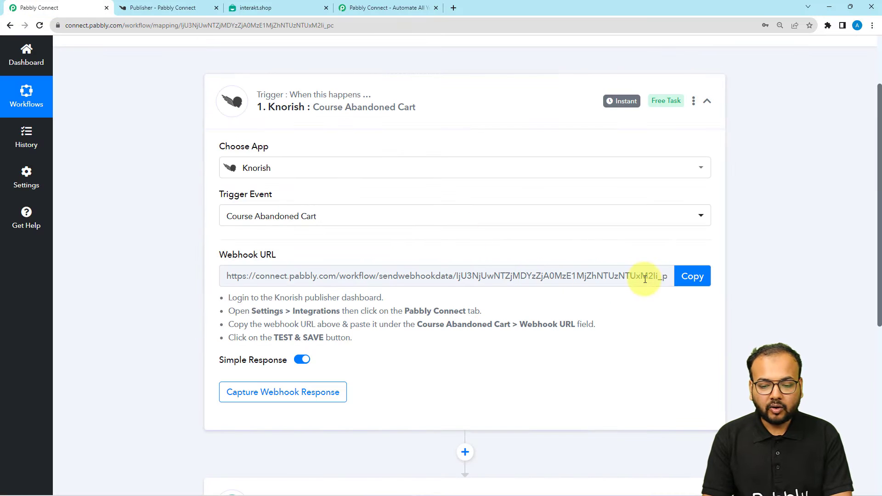
{"action": "left_click", "coordinate": [689, 277]}
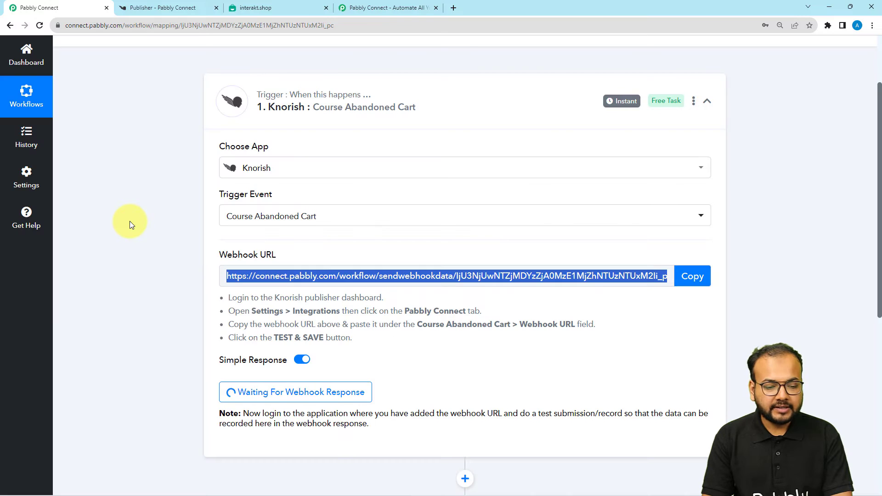
{"action": "scroll", "coordinate": [130, 221], "scroll_direction": "down", "scroll_amount": 1}
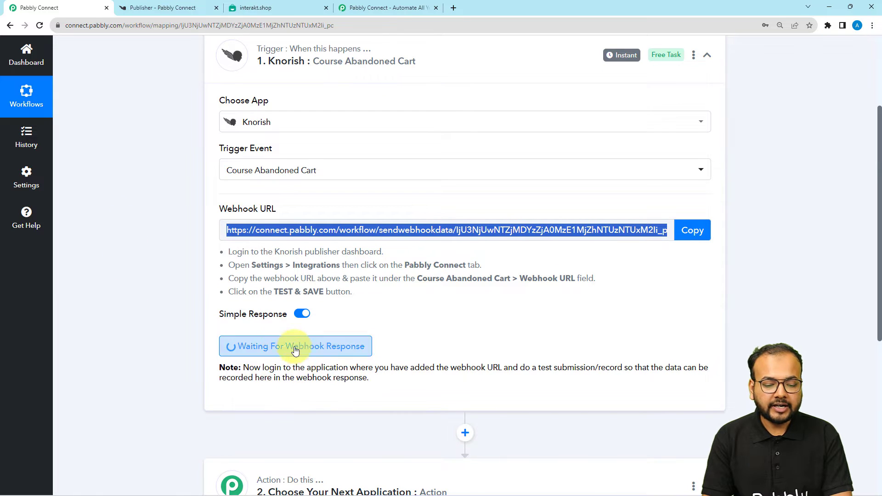
{"action": "left_click", "coordinate": [163, 7]}
{"action": "left_click", "coordinate": [238, 381]}
{"action": "right_click", "coordinate": [237, 380]}
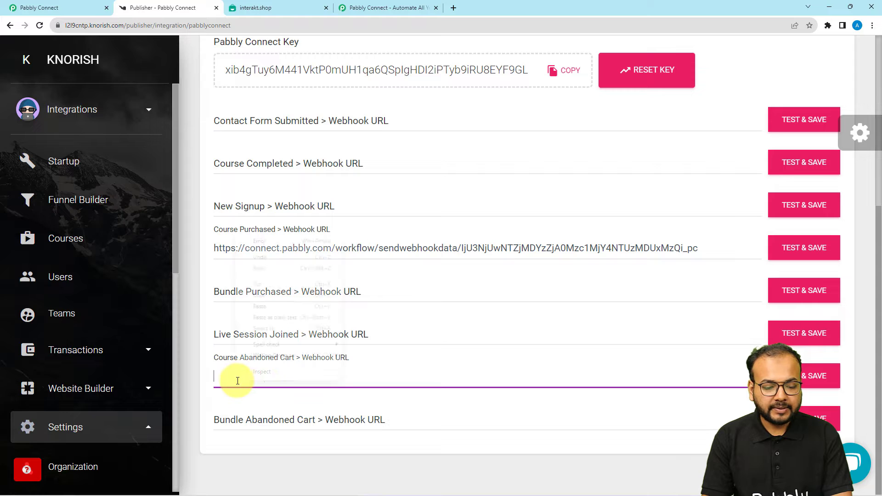
{"action": "left_click", "coordinate": [259, 306]}
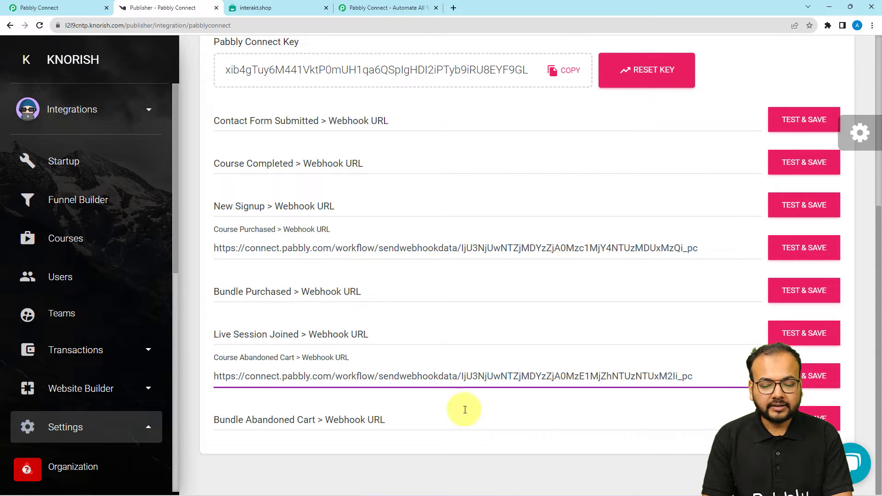
{"action": "left_click", "coordinate": [807, 372]}
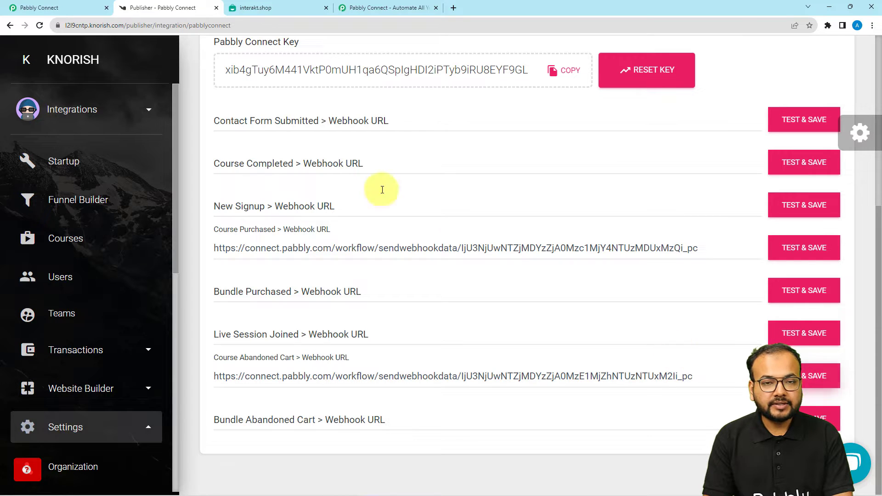
Step: Test and save the Course Abandoned Cart webhook again, dismiss the Success dialog, and return to Pabbly
{"action": "left_click", "coordinate": [33, 7]}
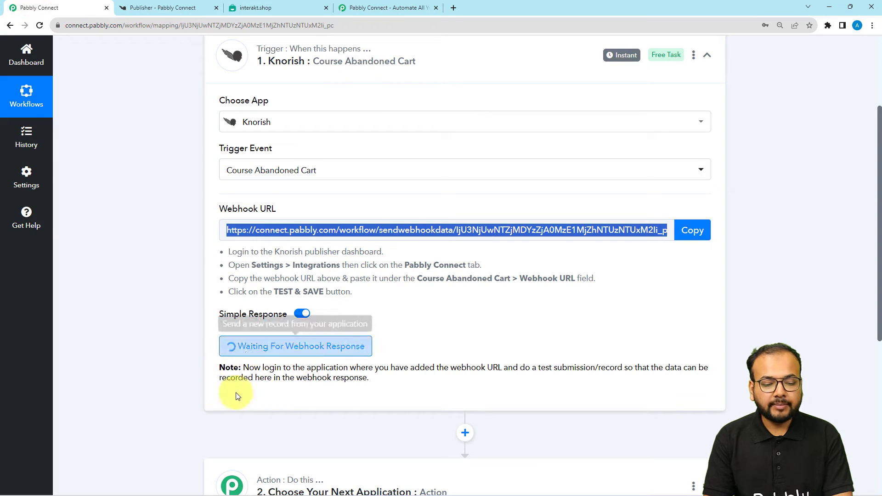
{"action": "left_click", "coordinate": [285, 8]}
{"action": "left_click", "coordinate": [153, 4]}
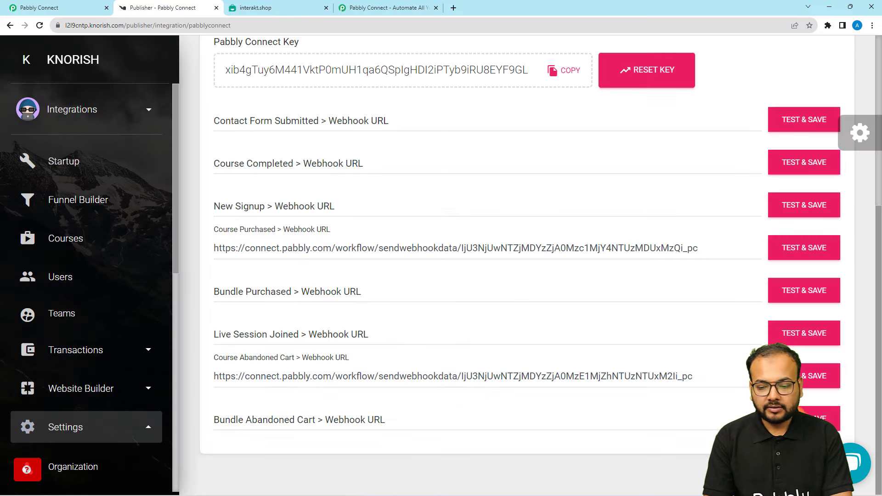
{"action": "left_click", "coordinate": [794, 382]}
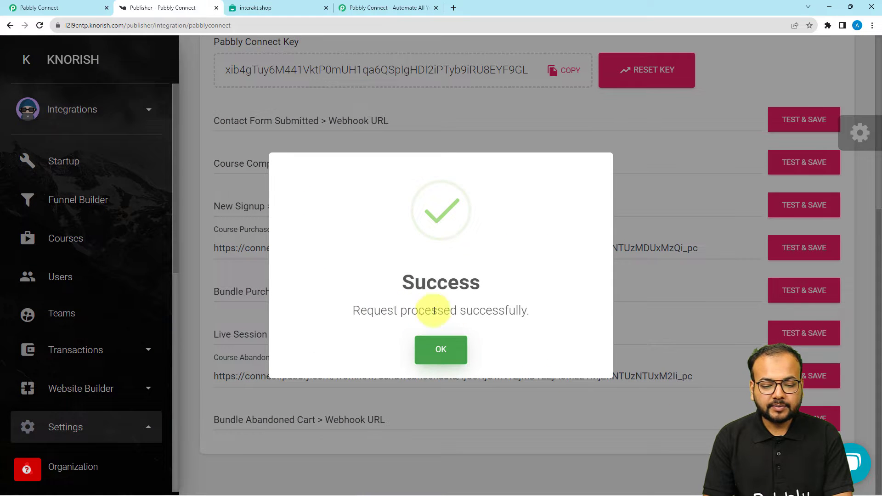
{"action": "left_click", "coordinate": [432, 358]}
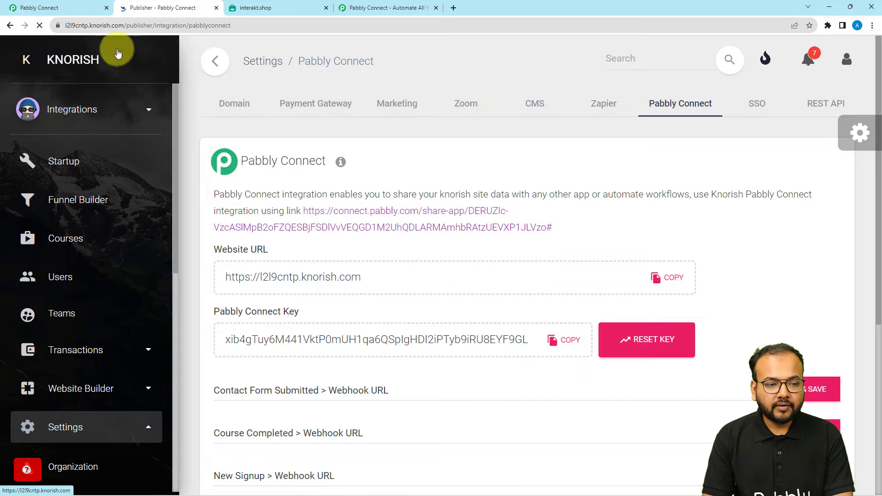
{"action": "left_click", "coordinate": [72, 6]}
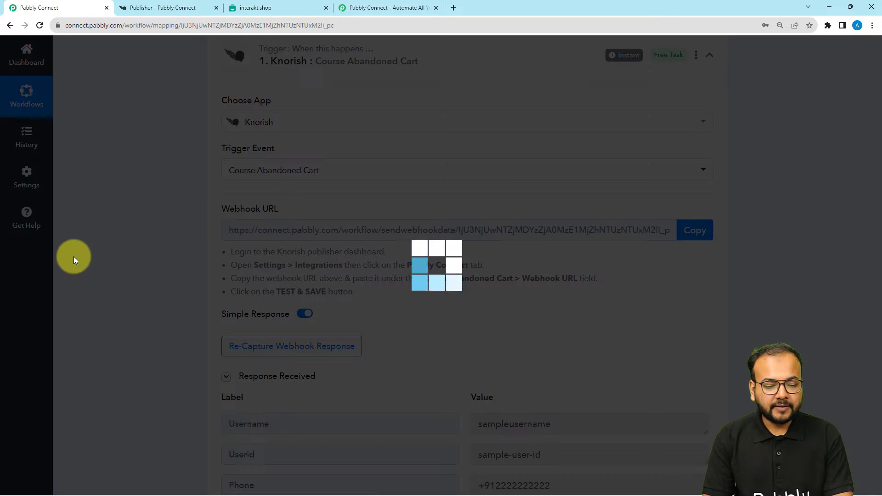
{"action": "scroll", "coordinate": [88, 283], "scroll_direction": "down", "scroll_amount": 4}
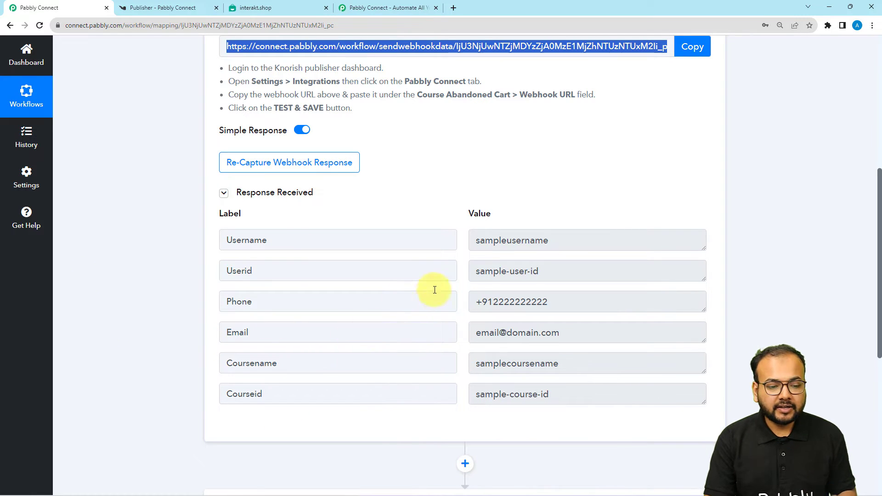
{"action": "left_click_drag", "start_coordinate": [569, 242], "coordinate": [470, 240]}
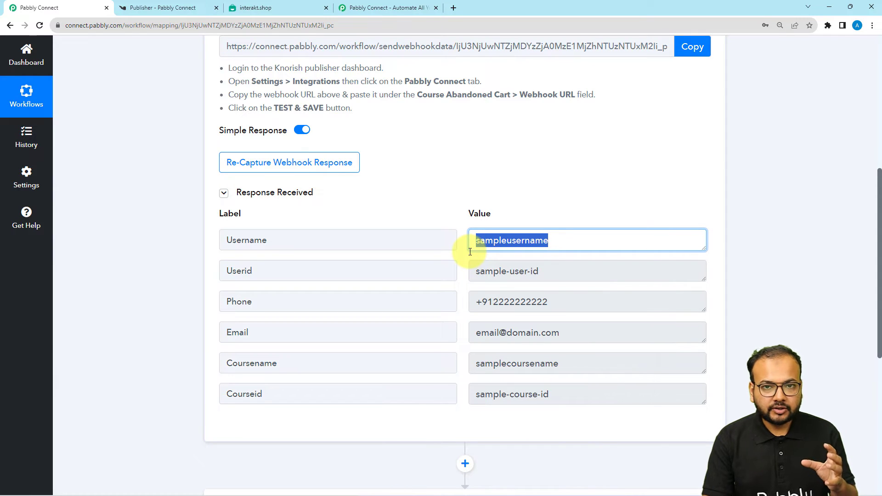
{"action": "left_click_drag", "start_coordinate": [537, 272], "coordinate": [457, 276]}
{"action": "left_click_drag", "start_coordinate": [568, 301], "coordinate": [478, 299]}
{"action": "left_click_drag", "start_coordinate": [569, 335], "coordinate": [477, 334]}
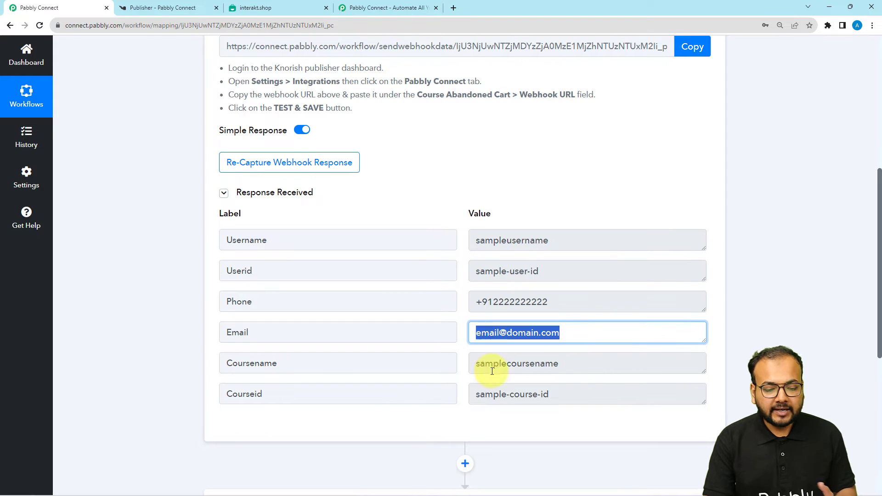
{"action": "left_click_drag", "start_coordinate": [567, 363], "coordinate": [427, 377]}
{"action": "left_click_drag", "start_coordinate": [550, 394], "coordinate": [461, 392]}
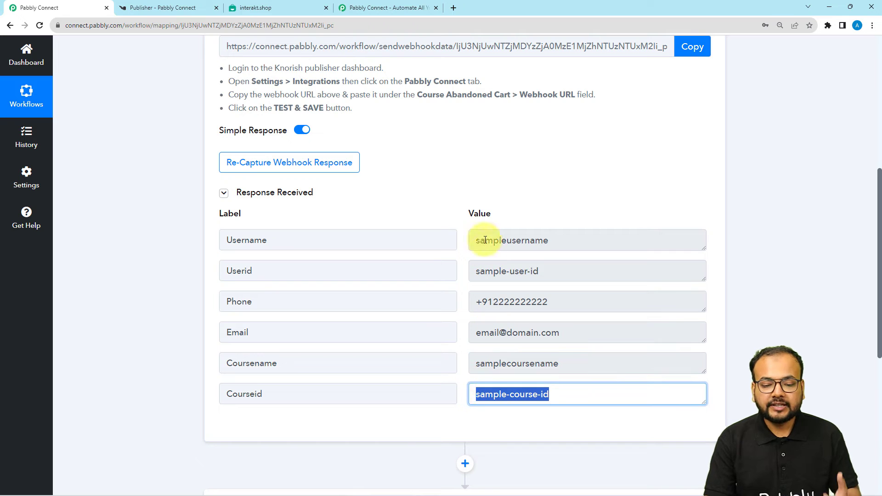
{"action": "left_click", "coordinate": [179, 253]}
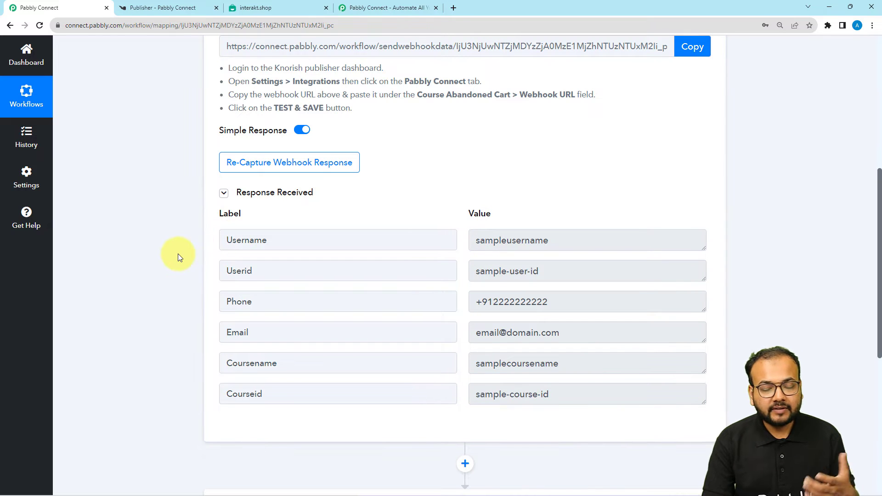
{"action": "scroll", "coordinate": [177, 254], "scroll_direction": "down", "scroll_amount": 2}
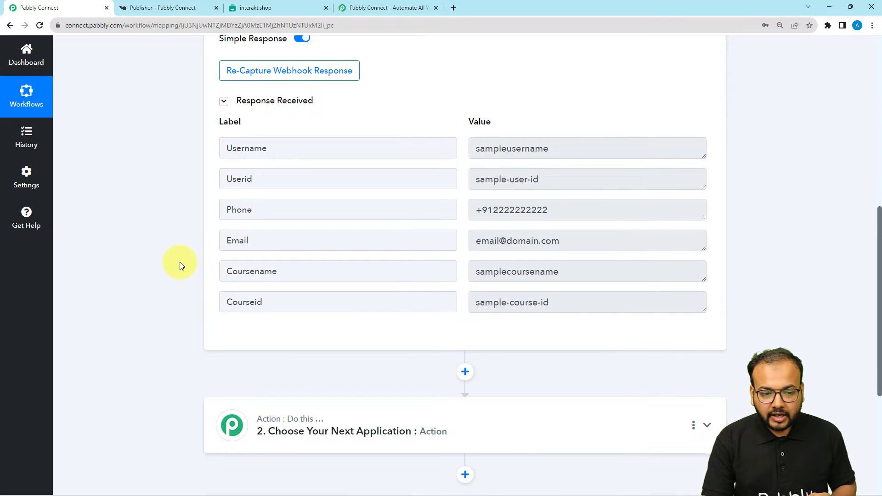
{"action": "scroll", "coordinate": [179, 266], "scroll_direction": "up", "scroll_amount": 1}
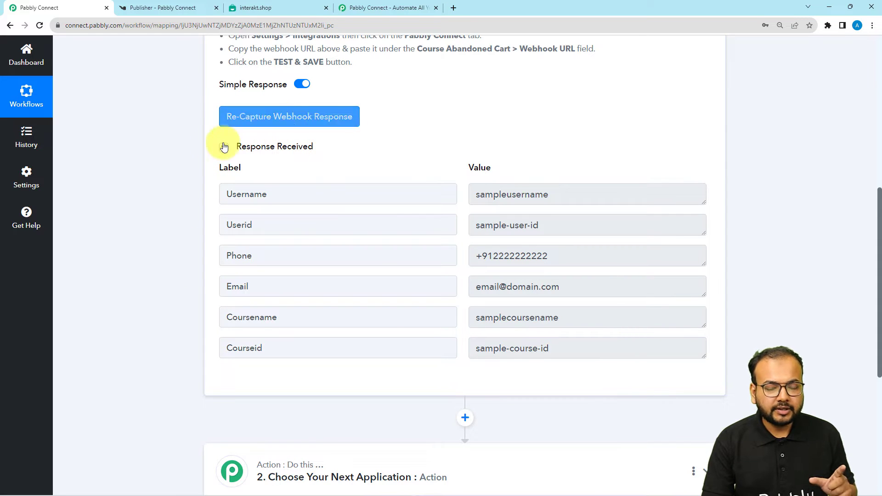
Step: From Knorish Courses, open the public Fundamentals of Yoga page and select its URL
{"action": "left_click", "coordinate": [178, 8]}
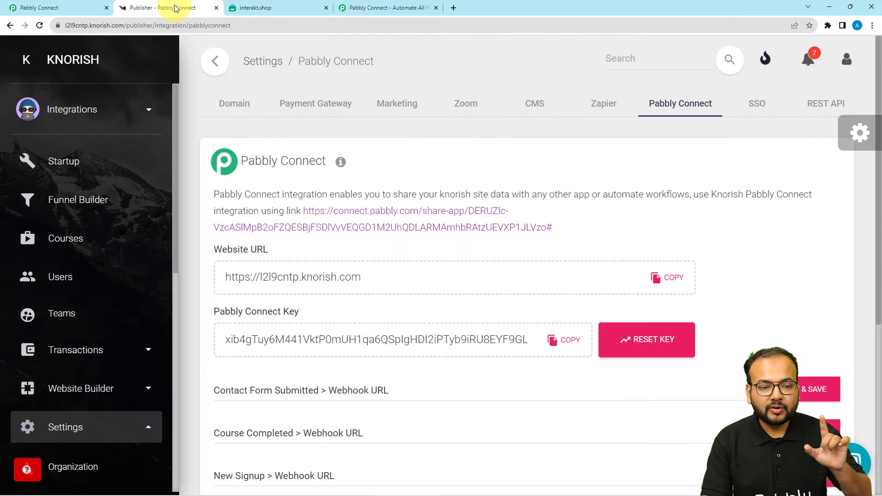
{"action": "left_click", "coordinate": [65, 238]}
{"action": "scroll", "coordinate": [302, 279], "scroll_direction": "down", "scroll_amount": 1}
{"action": "scroll", "coordinate": [302, 278], "scroll_direction": "down", "scroll_amount": 5}
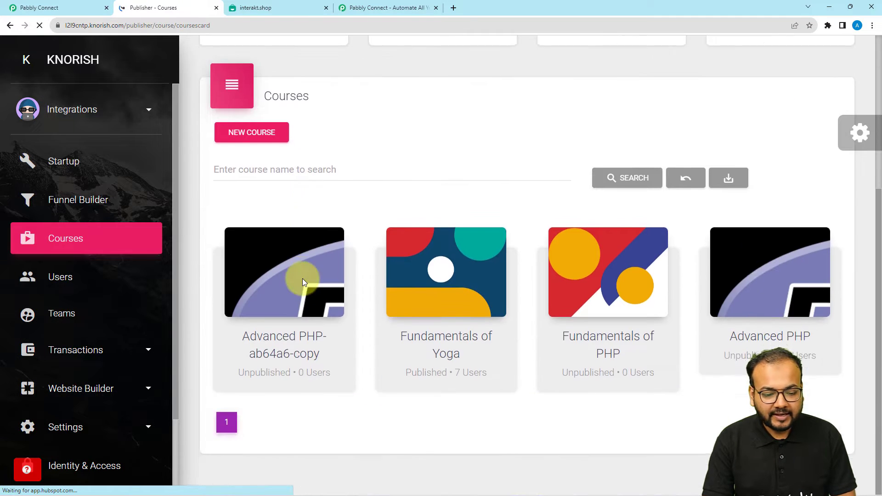
{"action": "mouse_move", "coordinate": [453, 343]}
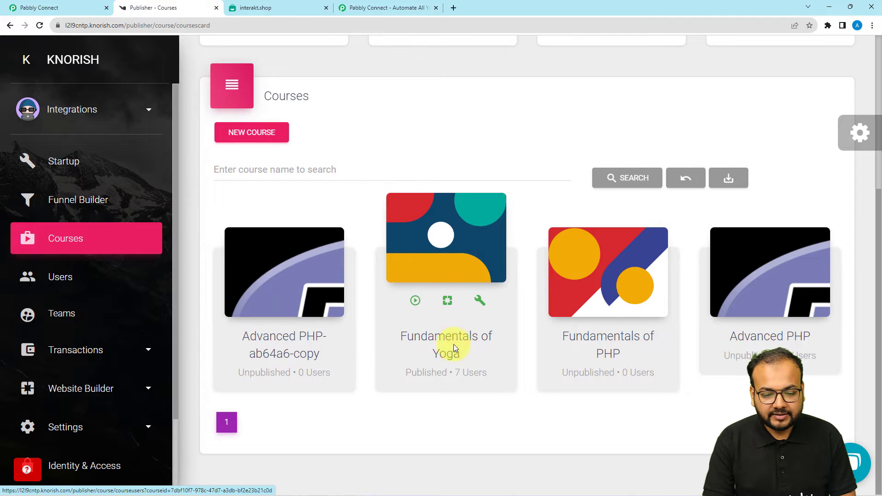
{"action": "left_click", "coordinate": [445, 302]}
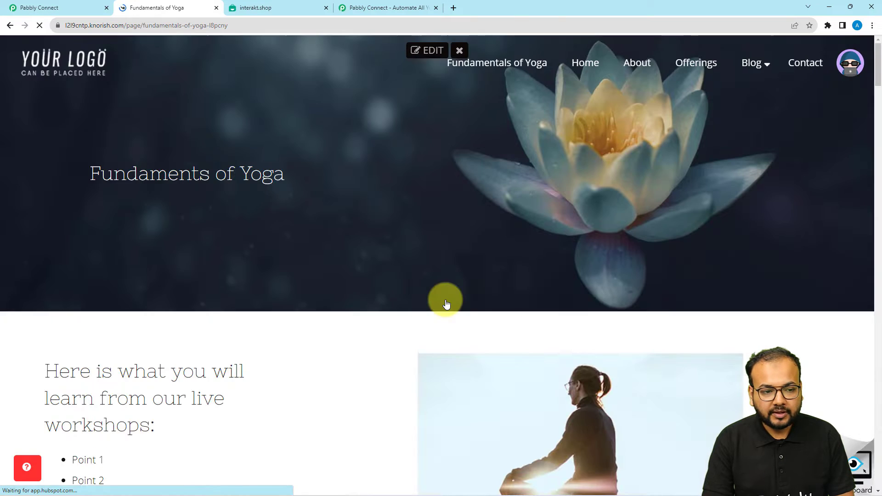
{"action": "scroll", "coordinate": [329, 301], "scroll_direction": "down", "scroll_amount": 4}
{"action": "scroll", "coordinate": [329, 303], "scroll_direction": "down", "scroll_amount": 3}
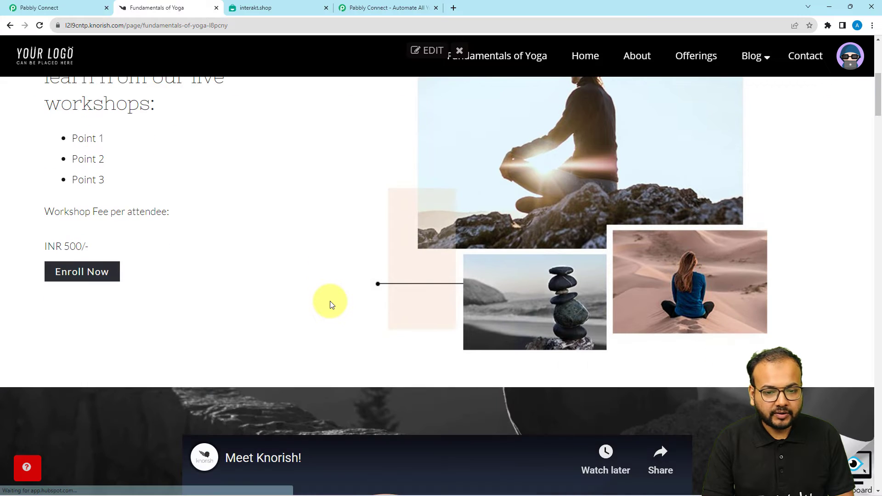
{"action": "scroll", "coordinate": [330, 303], "scroll_direction": "up", "scroll_amount": 2}
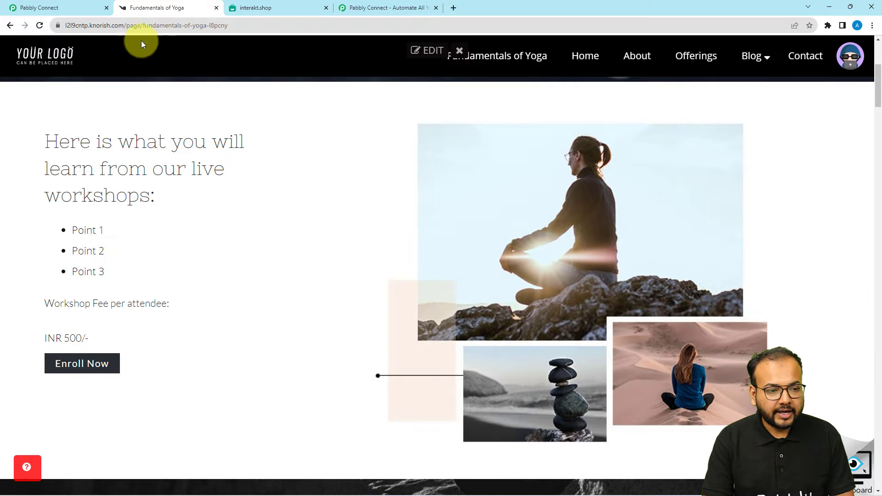
{"action": "left_click", "coordinate": [239, 25]}
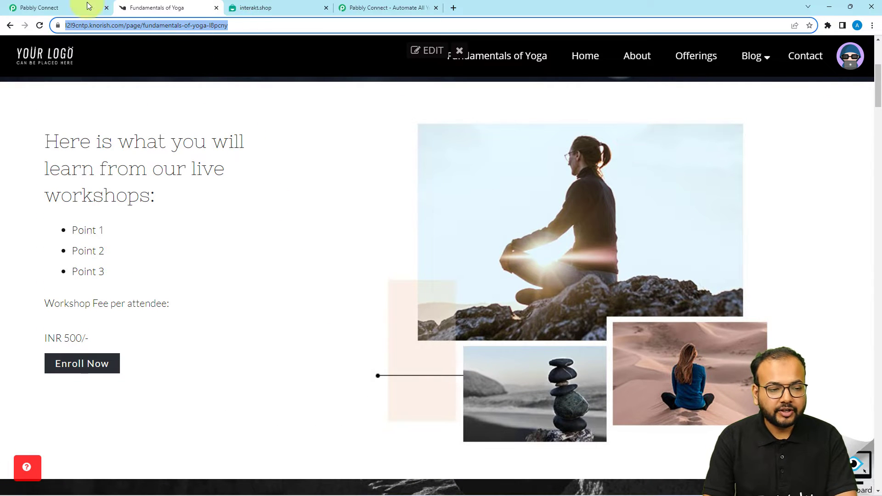
{"action": "left_click", "coordinate": [45, 6]}
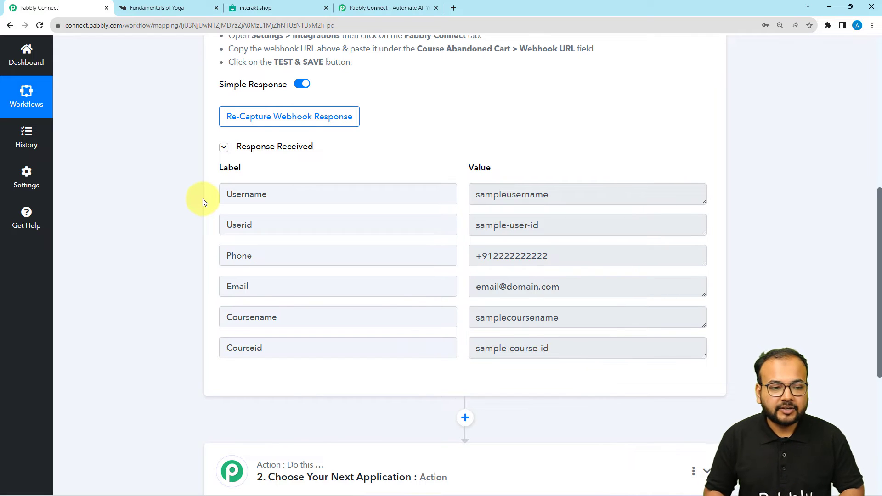
Step: Re-capture the Knorish webhook response in Pabbly Connect, confirming with Yes
{"action": "left_click", "coordinate": [261, 120]}
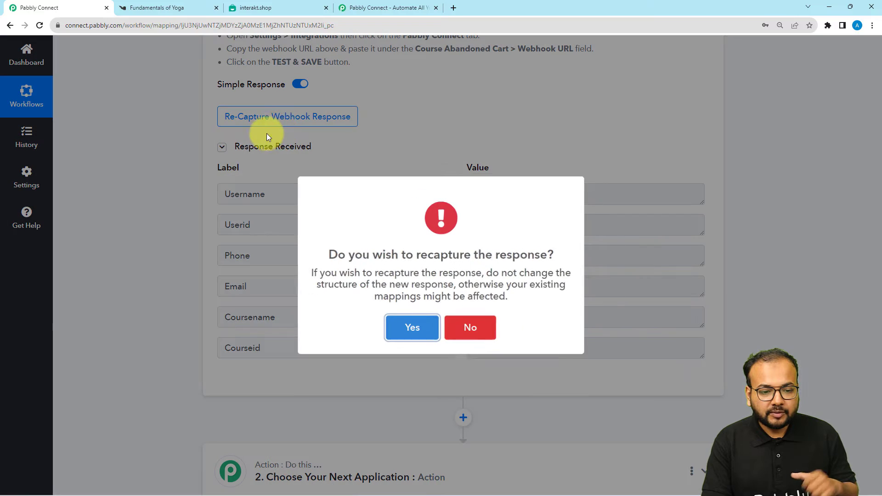
{"action": "left_click", "coordinate": [411, 330]}
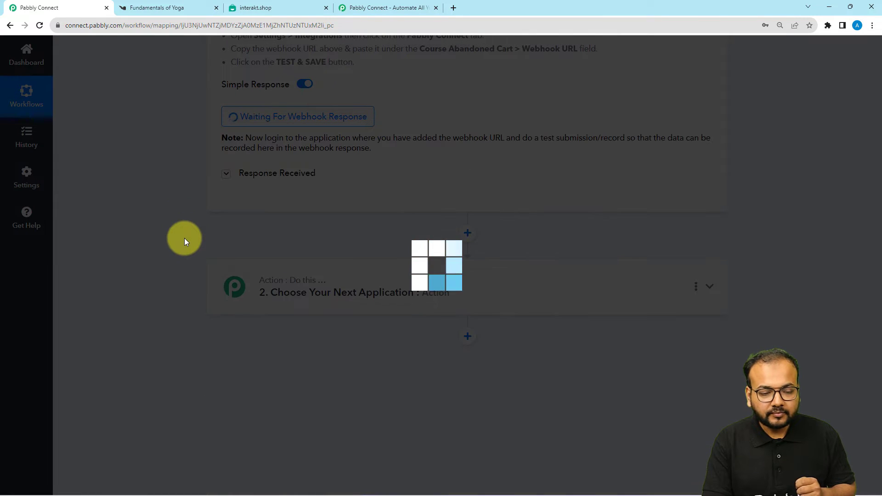
{"action": "scroll", "coordinate": [183, 242], "scroll_direction": "up", "scroll_amount": 2}
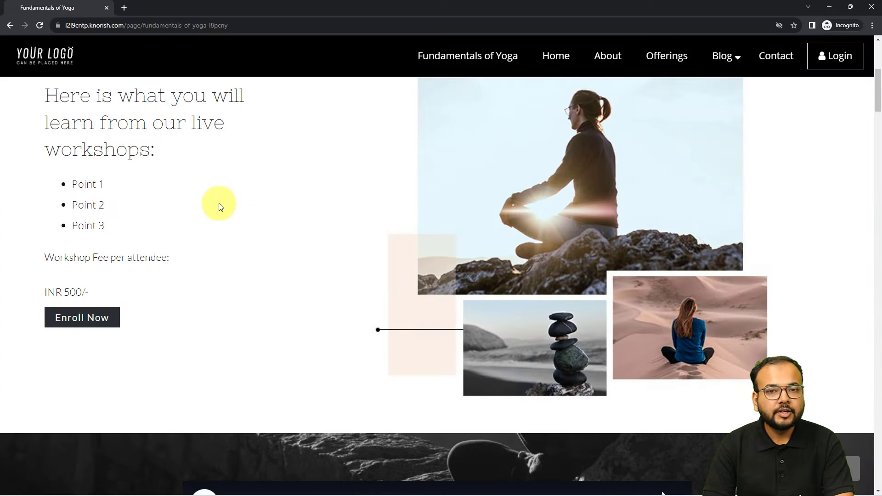
{"action": "scroll", "coordinate": [196, 215], "scroll_direction": "up", "scroll_amount": 4}
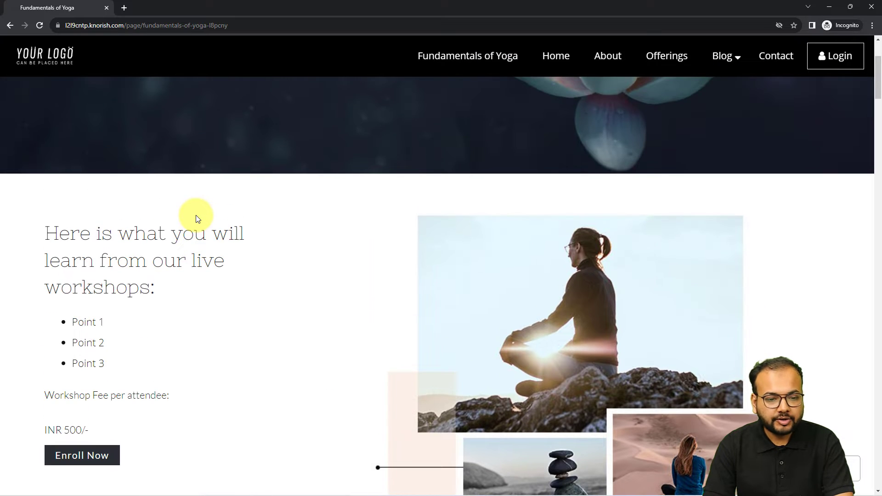
{"action": "scroll", "coordinate": [195, 215], "scroll_direction": "down", "scroll_amount": 4}
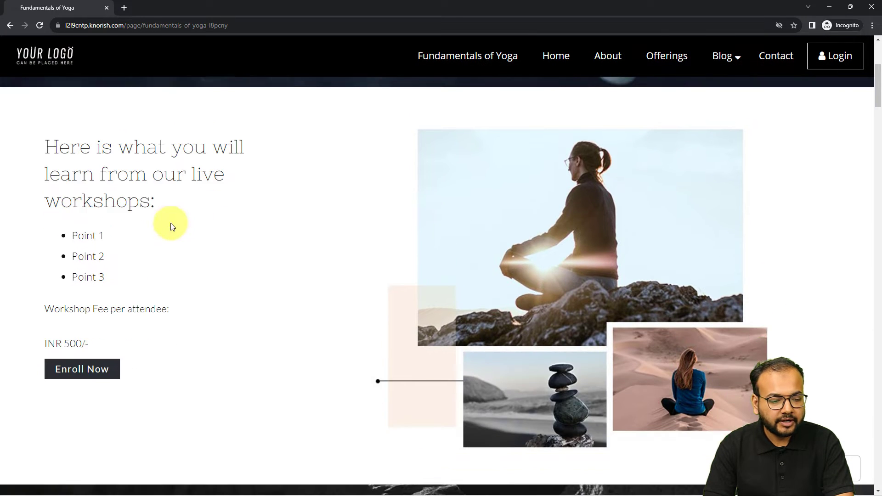
Step: Enroll in Fundamentals of Yoga with the test student's name, e-mail and mobile number, then submit
{"action": "left_click", "coordinate": [84, 363]}
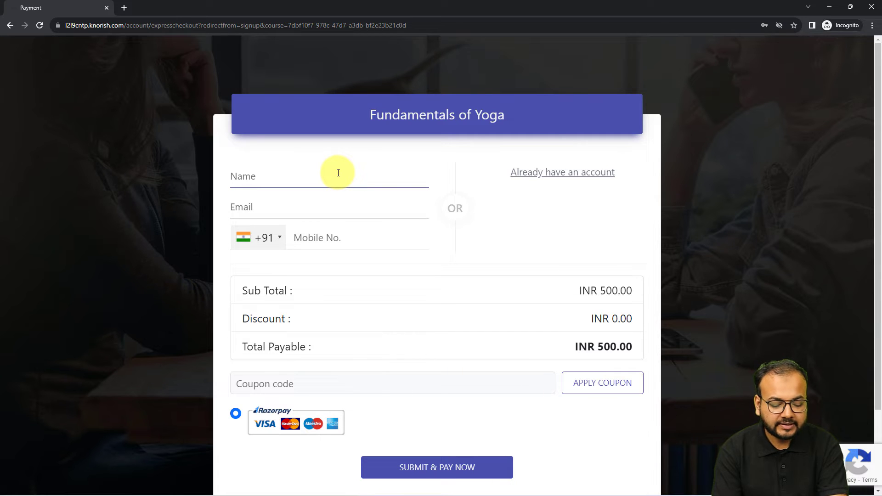
{"action": "type", "text": "Test "}
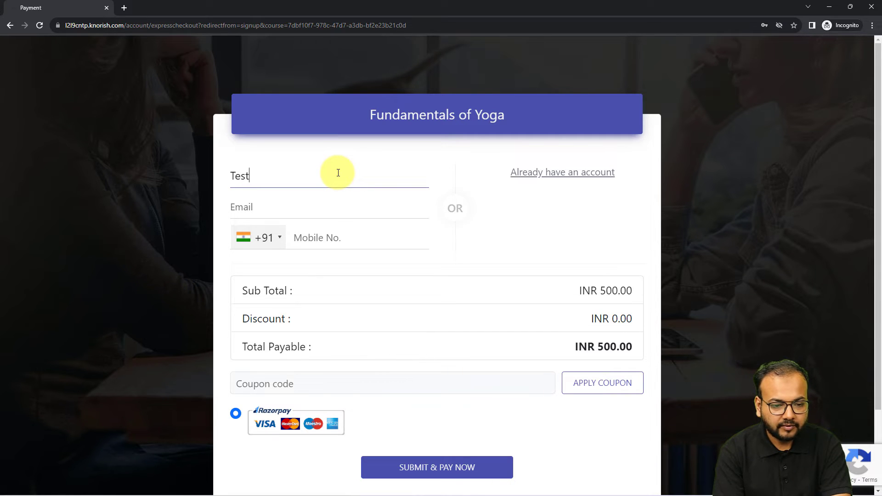
{"action": "type", "text": "Stu"}
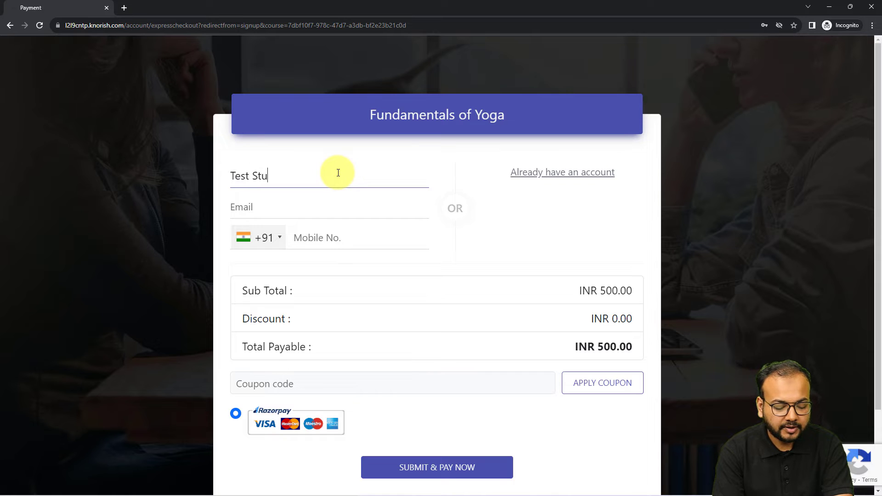
{"action": "type", "text": "dent"}
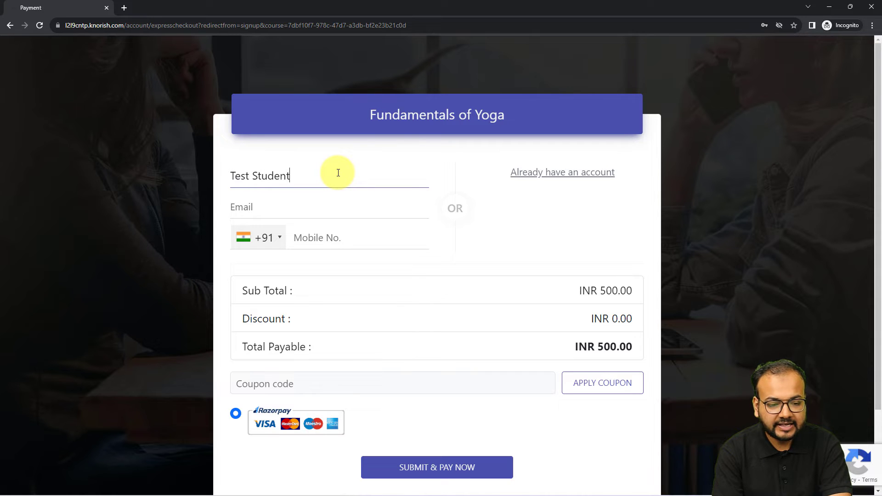
{"action": "left_click", "coordinate": [319, 208]}
{"action": "type", "text": "s"}
{"action": "key", "text": "BackSpace"}
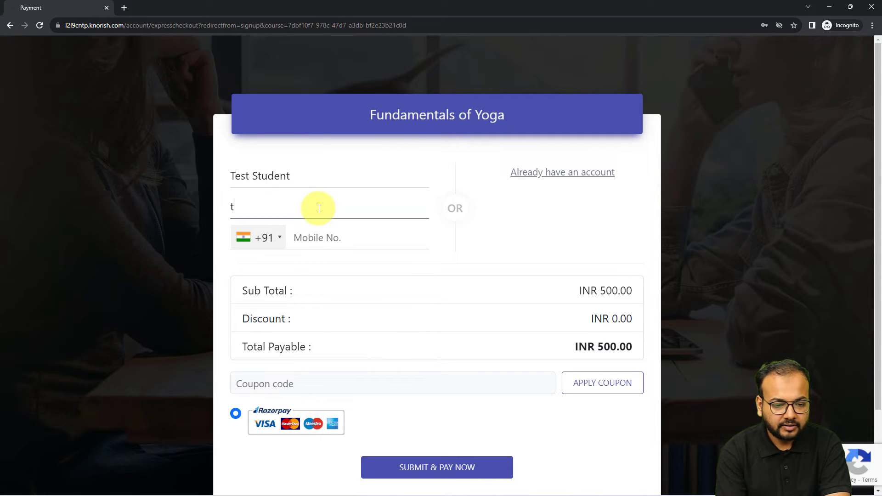
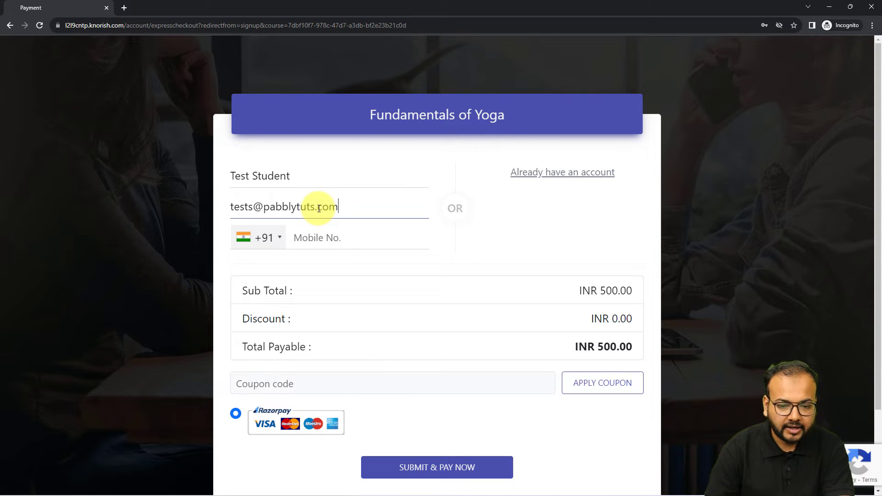
{"action": "left_click", "coordinate": [322, 237]}
{"action": "type", "text": "00"}
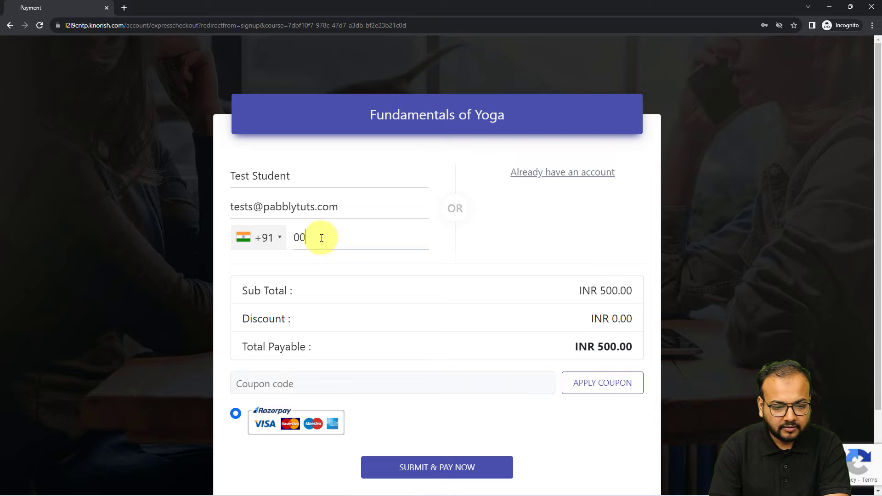
{"action": "type", "text": "0000000"}
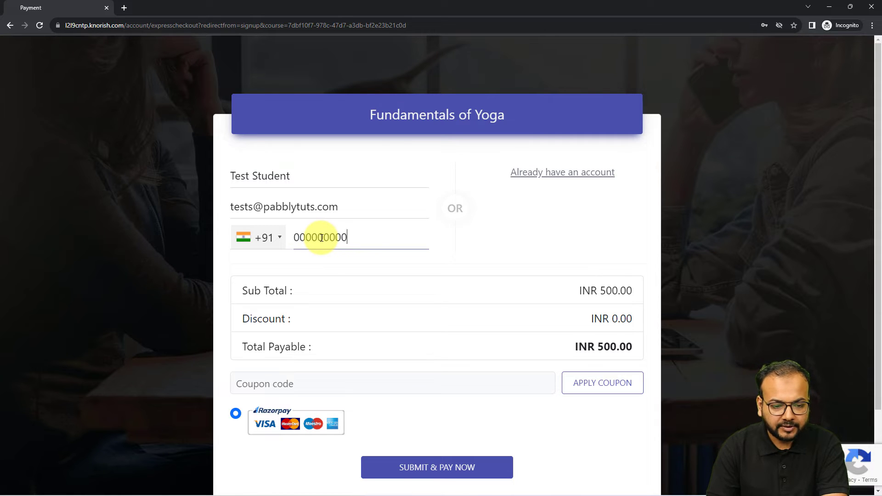
{"action": "left_click", "coordinate": [404, 468]}
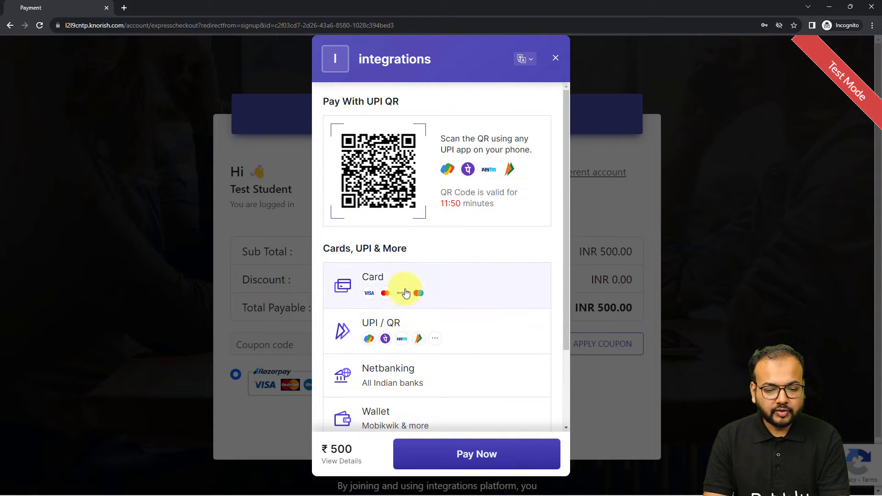
Step: Fill in the saved test card for the ₹500 card payment, then close the checkout unpaid
{"action": "left_click", "coordinate": [406, 285]}
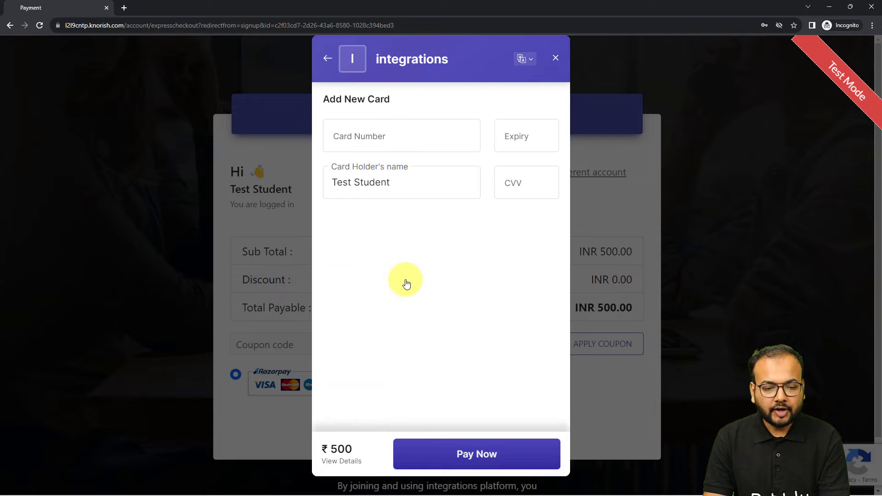
{"action": "left_click", "coordinate": [388, 145]}
{"action": "left_click", "coordinate": [404, 170]}
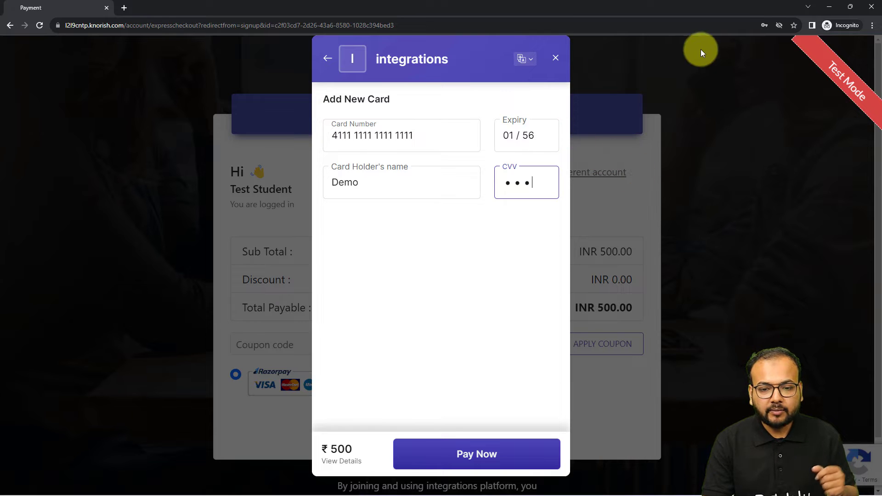
{"action": "left_click", "coordinate": [871, 7]}
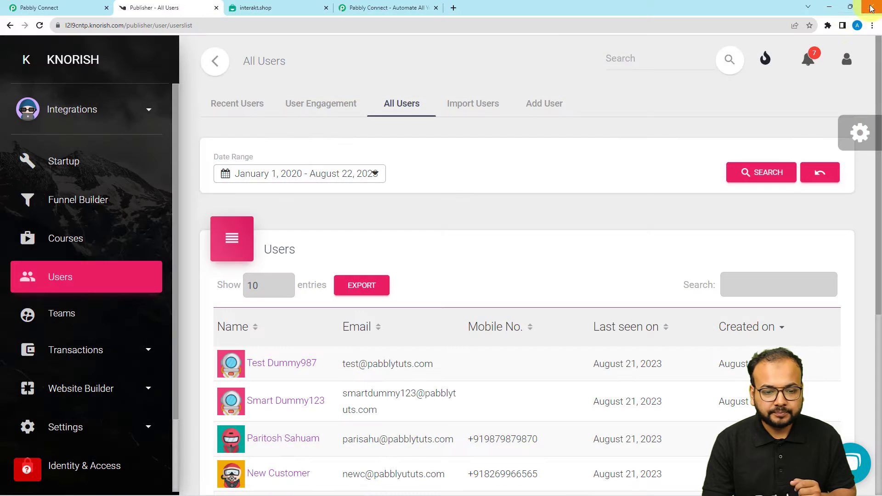
Step: Review the recaptured Fundamentals of Yoga response fields and expand the '2. Choose Your Next Application' step
{"action": "left_click", "coordinate": [86, 8]}
{"action": "scroll", "coordinate": [133, 218], "scroll_direction": "up", "scroll_amount": 2}
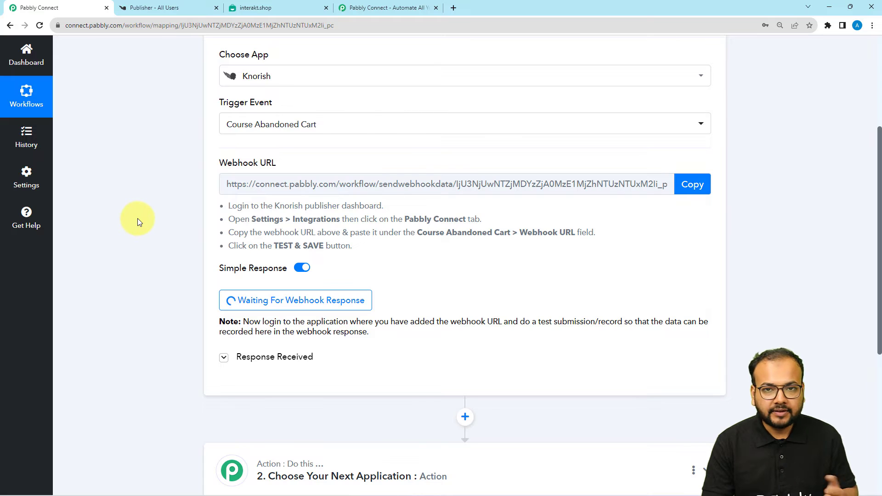
{"action": "scroll", "coordinate": [135, 326], "scroll_direction": "down", "scroll_amount": 2}
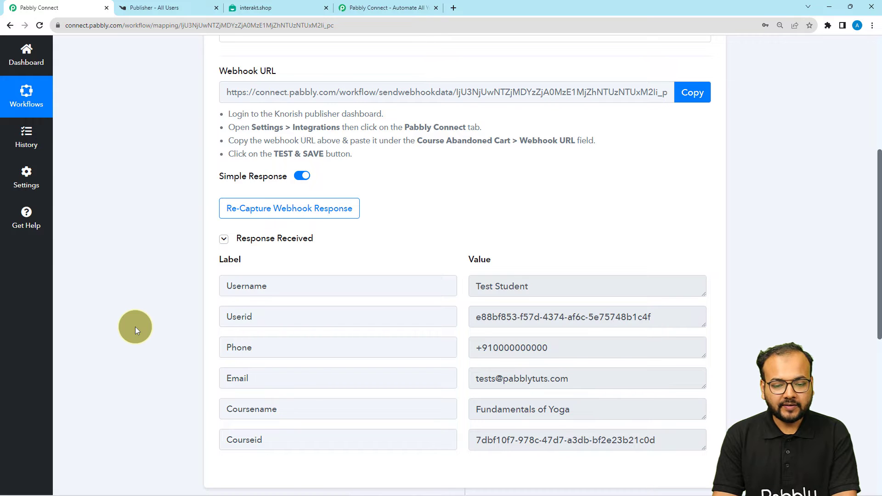
{"action": "scroll", "coordinate": [135, 326], "scroll_direction": "down", "scroll_amount": 1}
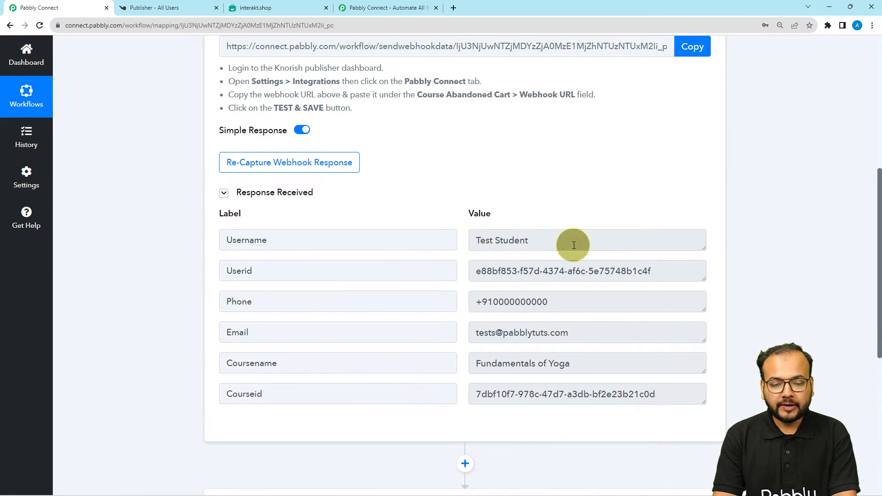
{"action": "scroll", "coordinate": [413, 289], "scroll_direction": "down", "scroll_amount": 1}
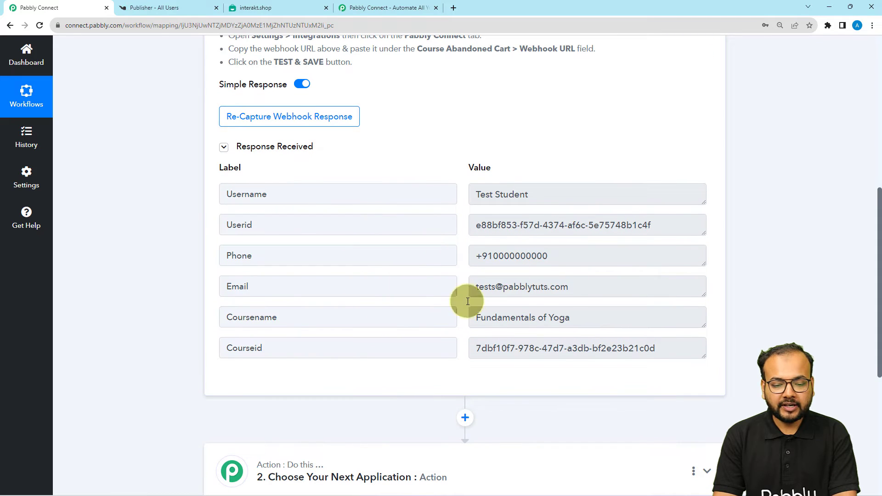
{"action": "scroll", "coordinate": [196, 271], "scroll_direction": "down", "scroll_amount": 1}
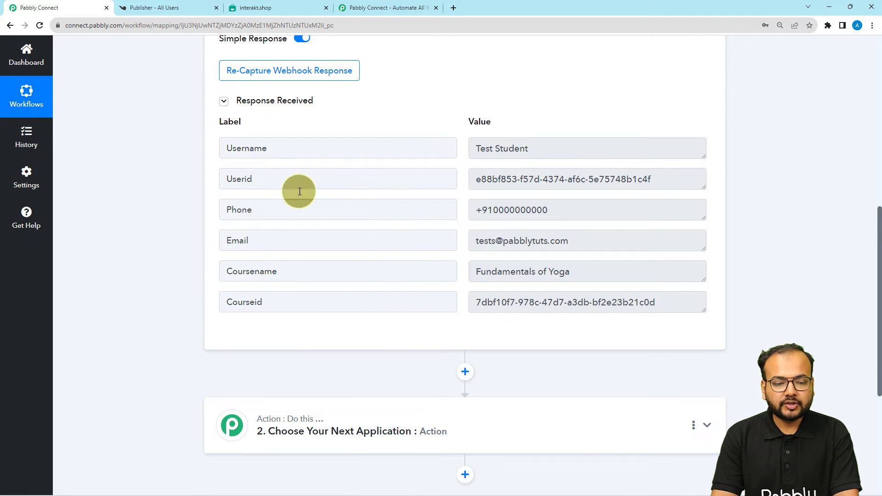
{"action": "scroll", "coordinate": [174, 206], "scroll_direction": "down", "scroll_amount": 2}
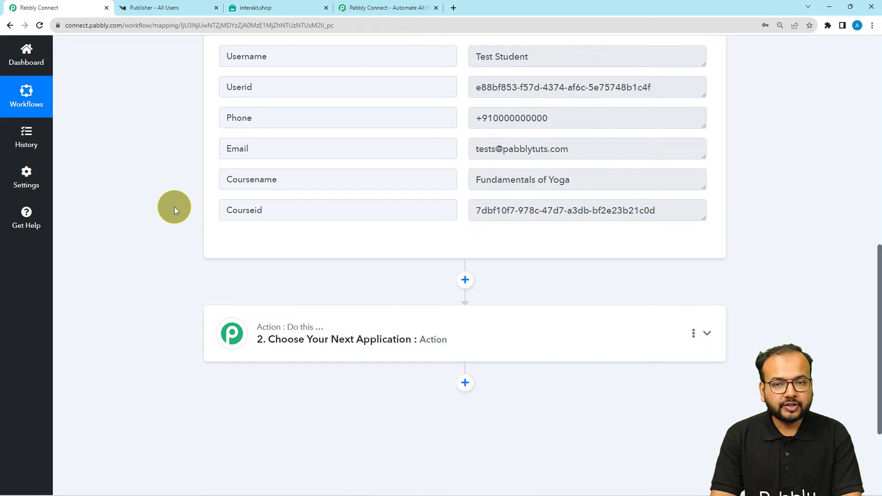
{"action": "scroll", "coordinate": [175, 207], "scroll_direction": "down", "scroll_amount": 3}
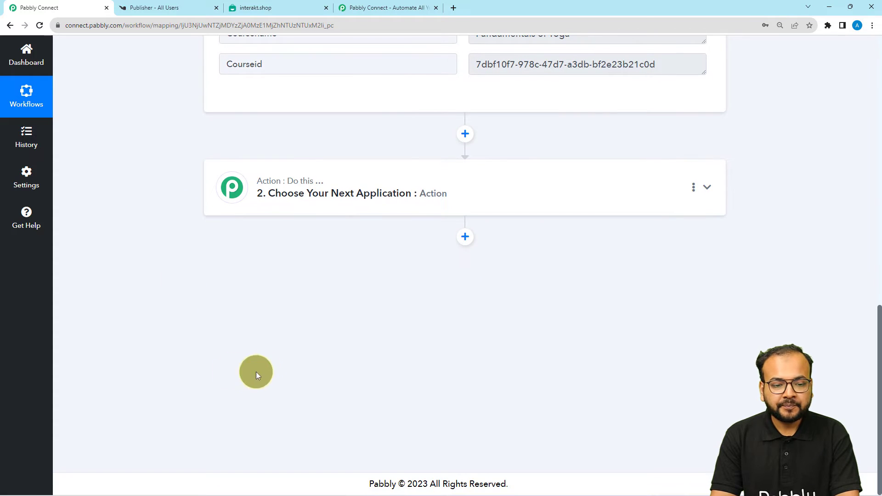
{"action": "left_click", "coordinate": [377, 207]}
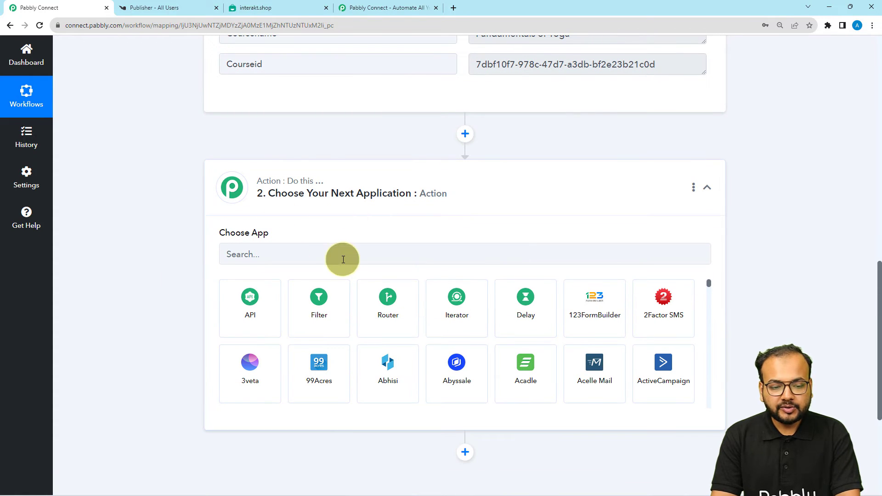
Step: Set the action to Interakt's Send WhatsApp Template Message event and start connecting the account
{"action": "left_click", "coordinate": [339, 257]}
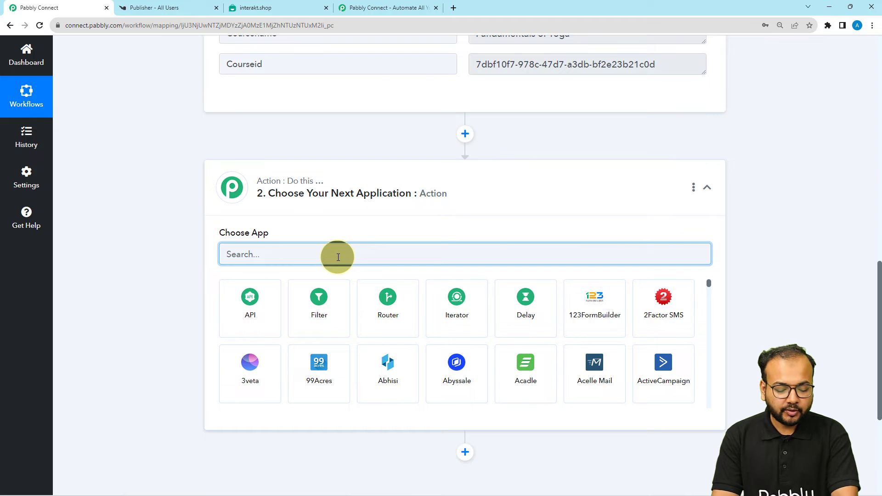
{"action": "type", "text": "inte"}
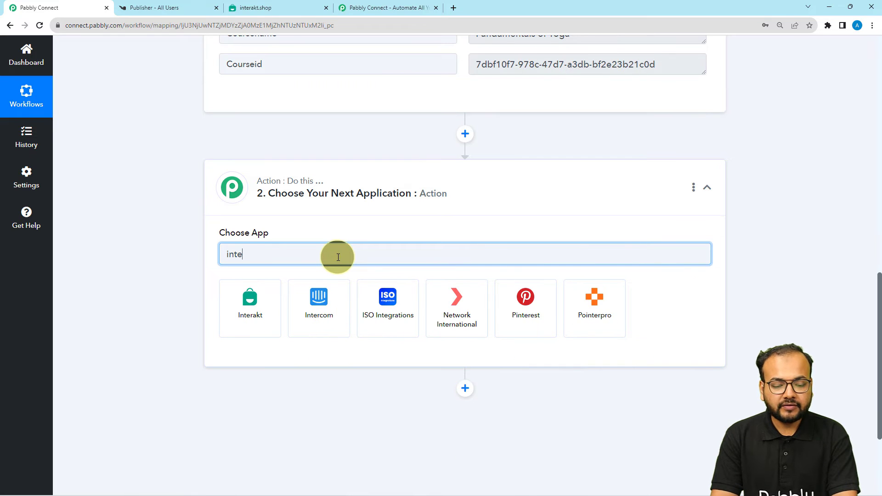
{"action": "left_click", "coordinate": [250, 304]}
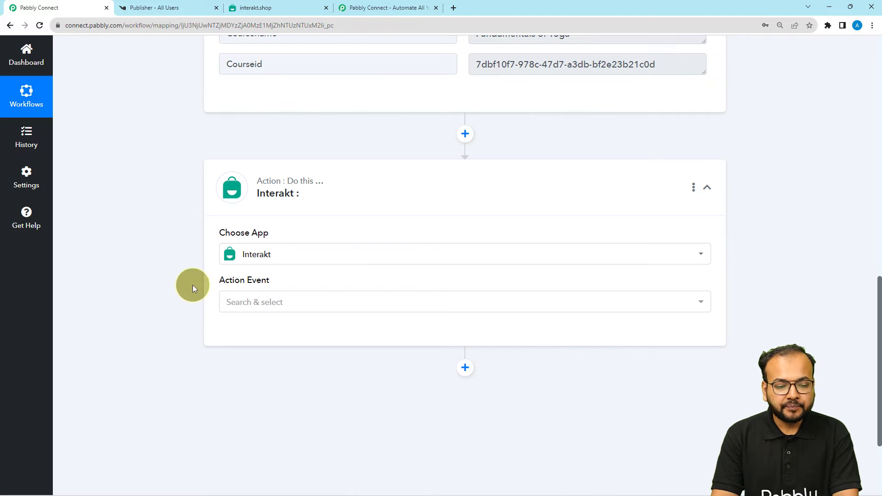
{"action": "left_click", "coordinate": [262, 301]}
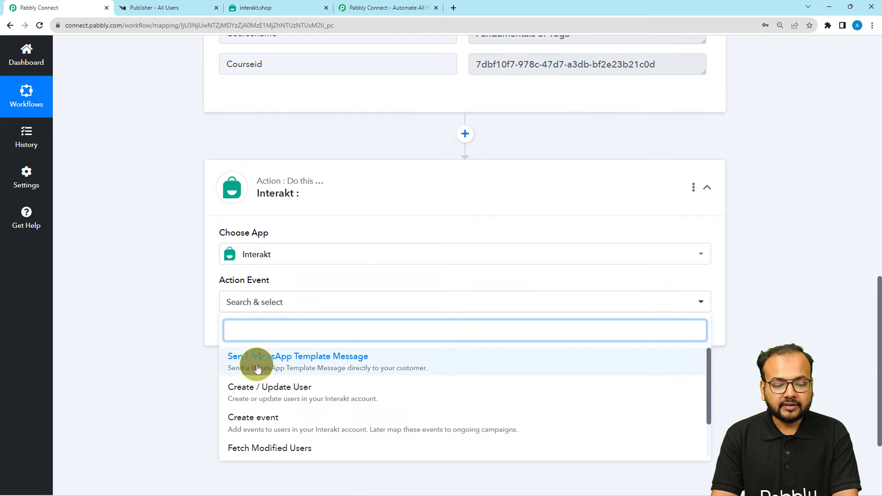
{"action": "left_click", "coordinate": [309, 367]}
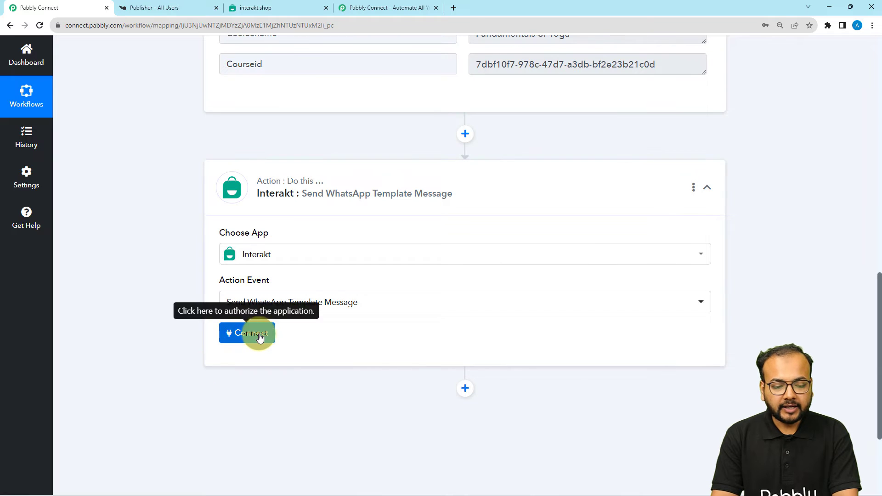
{"action": "left_click", "coordinate": [260, 337]}
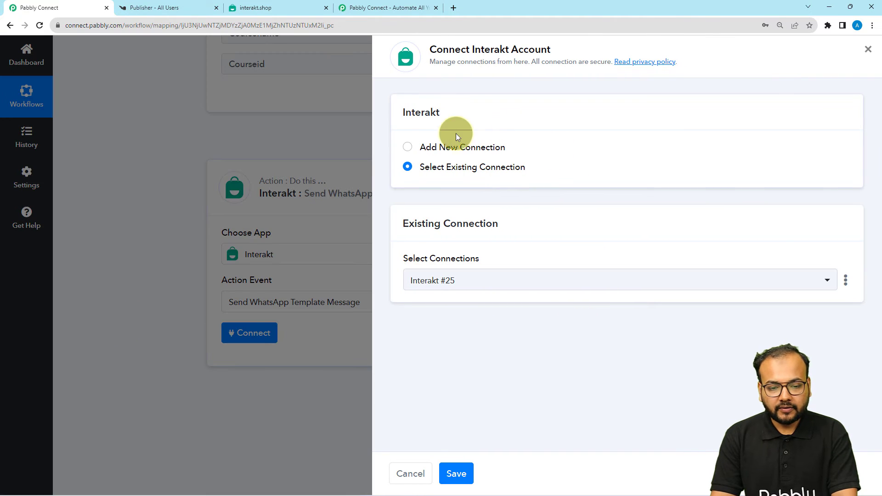
Step: Choose Add New Connection for Interakt #26, then switch to the Interakt tab
{"action": "left_click", "coordinate": [406, 147]}
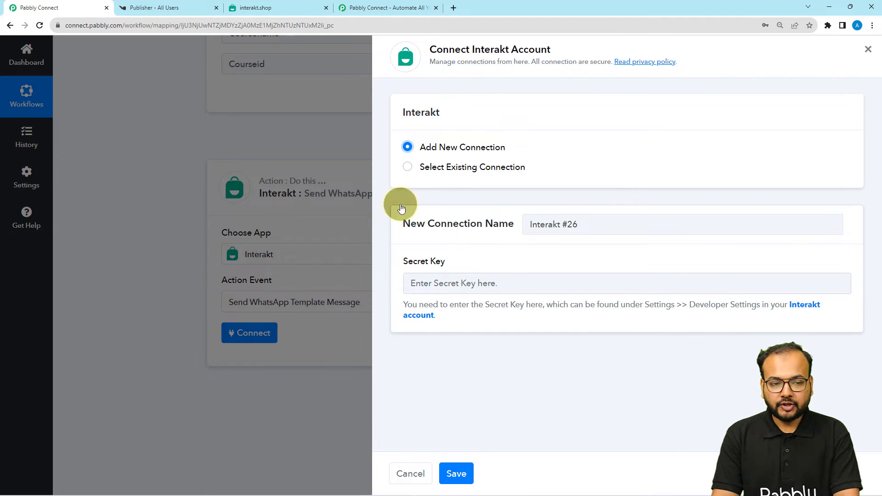
{"action": "left_click", "coordinate": [284, 7]}
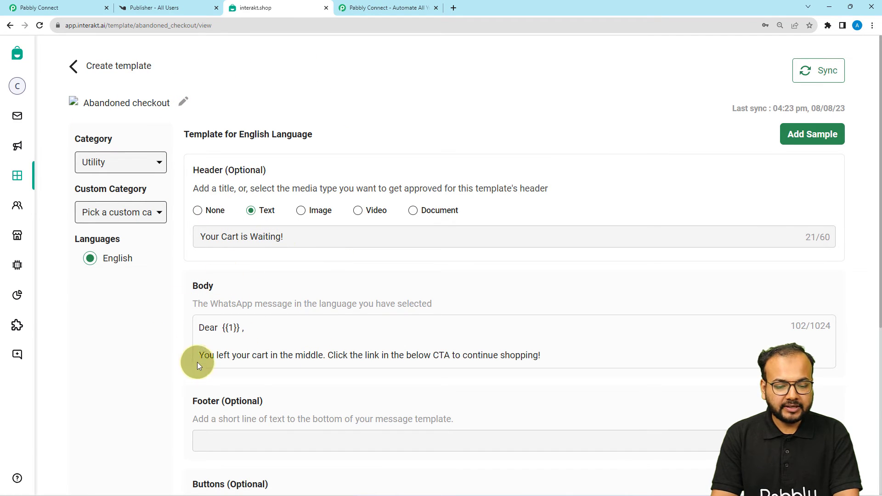
Step: Copy the Secret Key from Interakt's Developer Settings and return to Pabbly Connect
{"action": "mouse_move", "coordinate": [35, 250]}
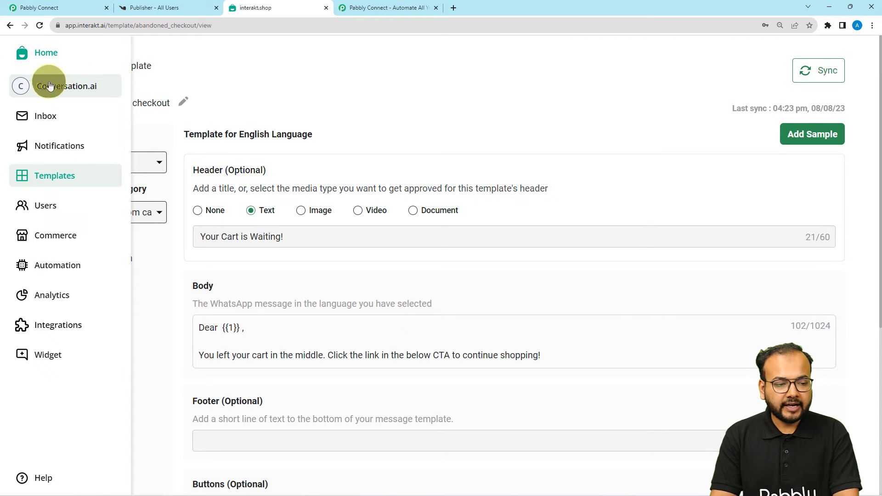
{"action": "left_click", "coordinate": [69, 87]}
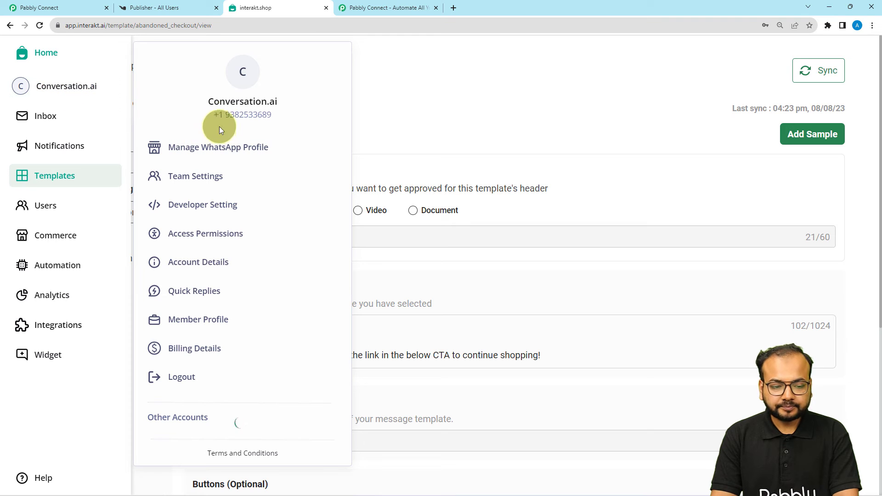
{"action": "left_click", "coordinate": [194, 212]}
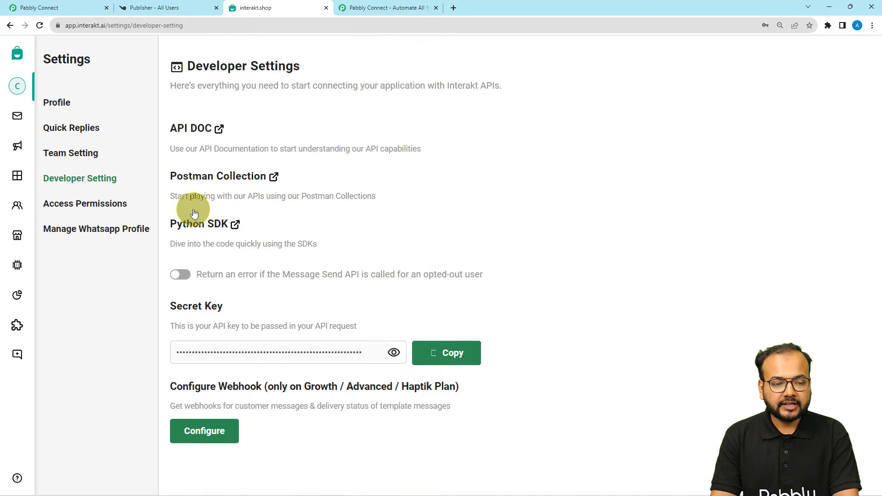
{"action": "left_click", "coordinate": [454, 353]}
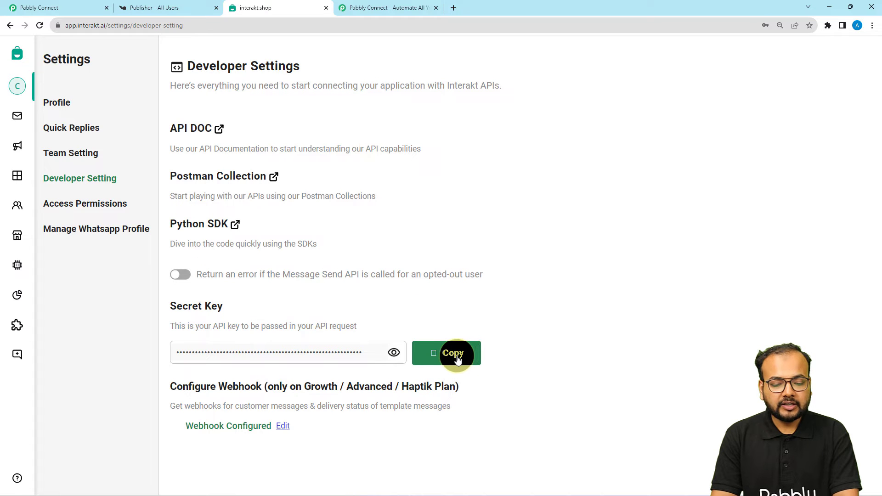
{"action": "left_click", "coordinate": [88, 7]}
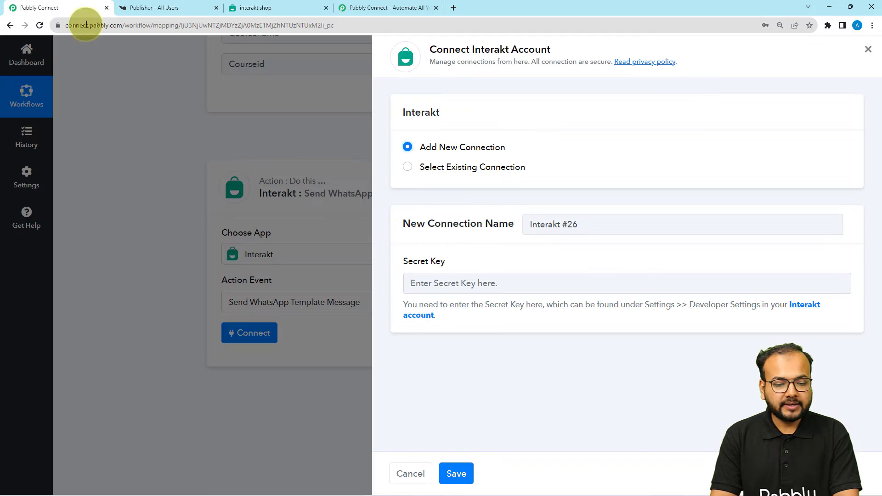
{"action": "left_click", "coordinate": [434, 283]}
{"action": "right_click", "coordinate": [456, 284]}
{"action": "left_click", "coordinate": [478, 358]}
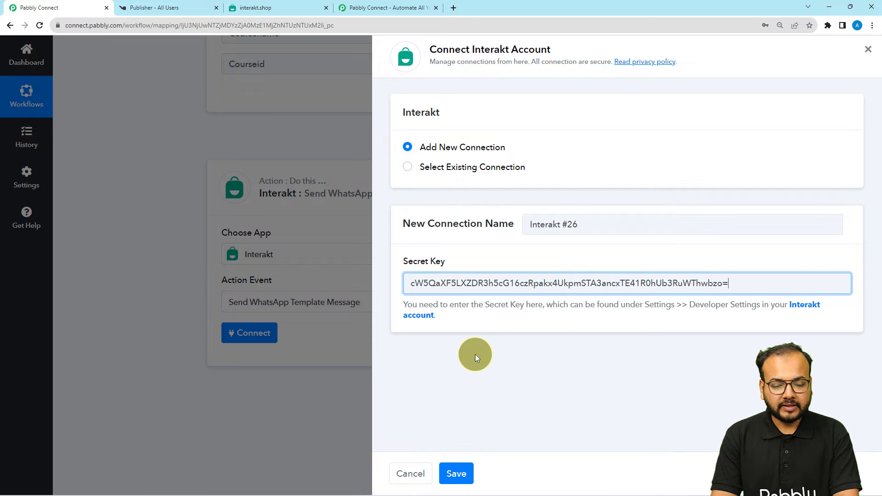
{"action": "left_click", "coordinate": [457, 474]}
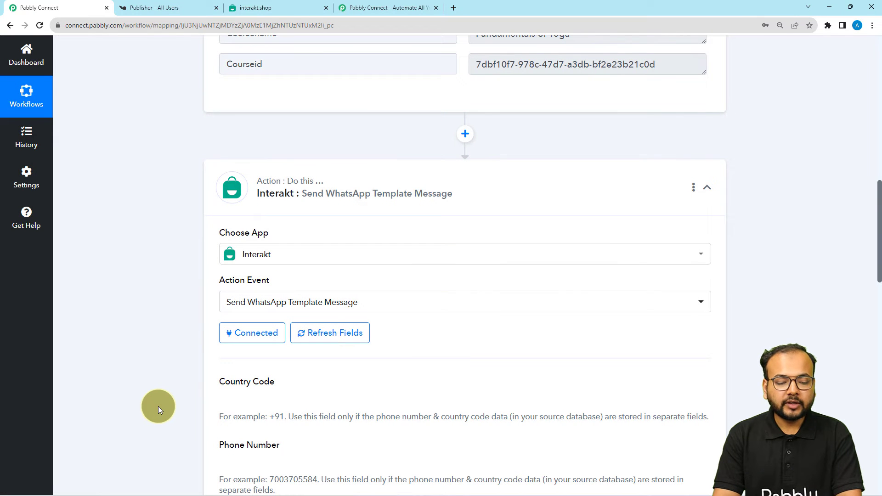
{"action": "scroll", "coordinate": [158, 406], "scroll_direction": "down", "scroll_amount": 3}
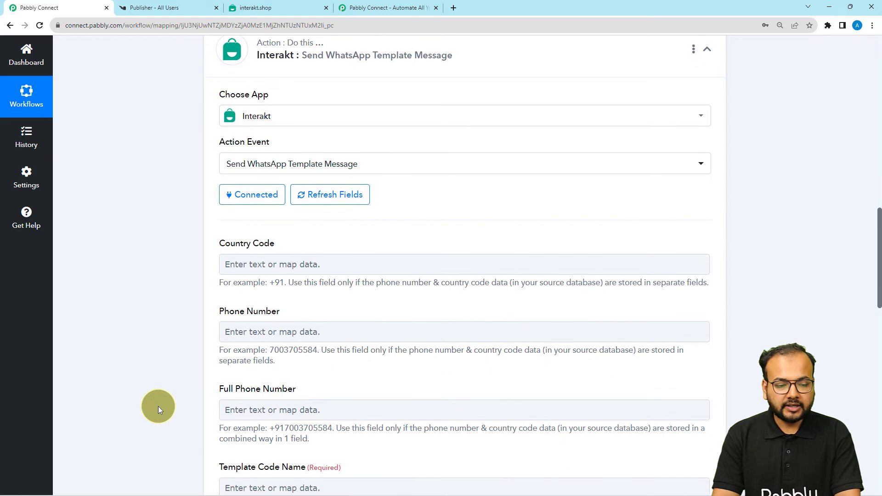
{"action": "scroll", "coordinate": [158, 406], "scroll_direction": "down", "scroll_amount": 1}
{"action": "scroll", "coordinate": [158, 406], "scroll_direction": "down", "scroll_amount": 1}
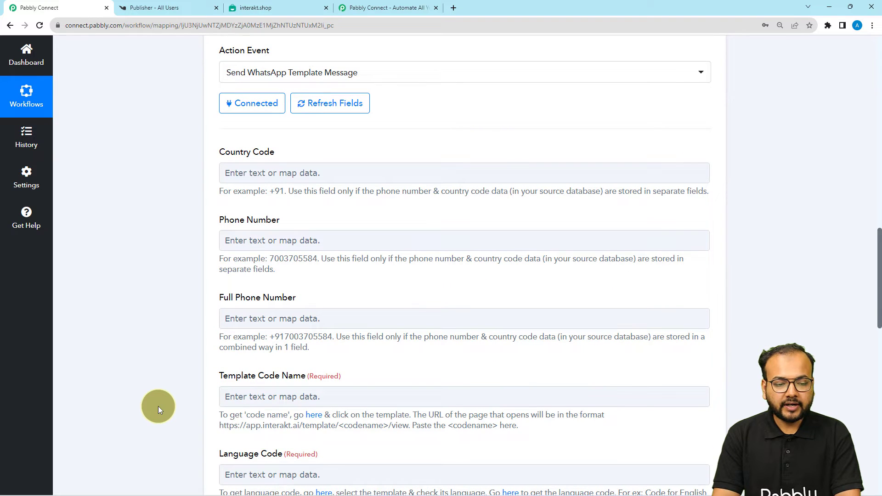
{"action": "scroll", "coordinate": [159, 406], "scroll_direction": "down", "scroll_amount": 1}
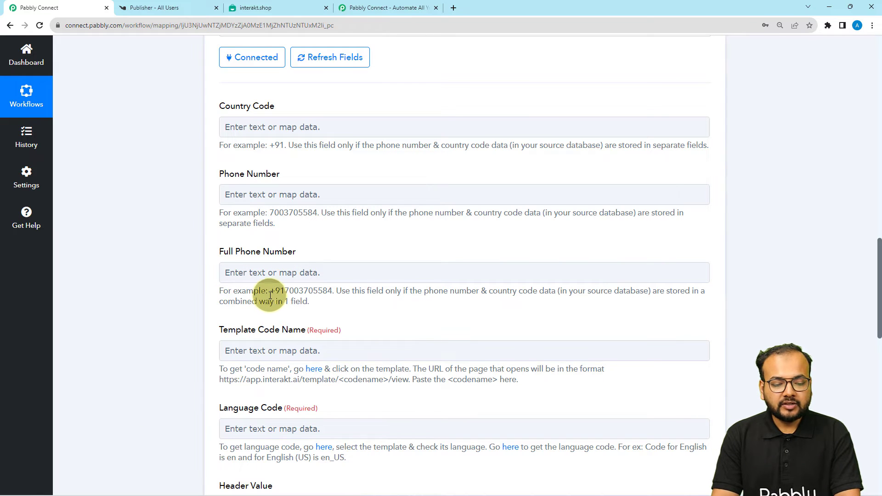
{"action": "left_click_drag", "start_coordinate": [273, 291], "coordinate": [328, 299]}
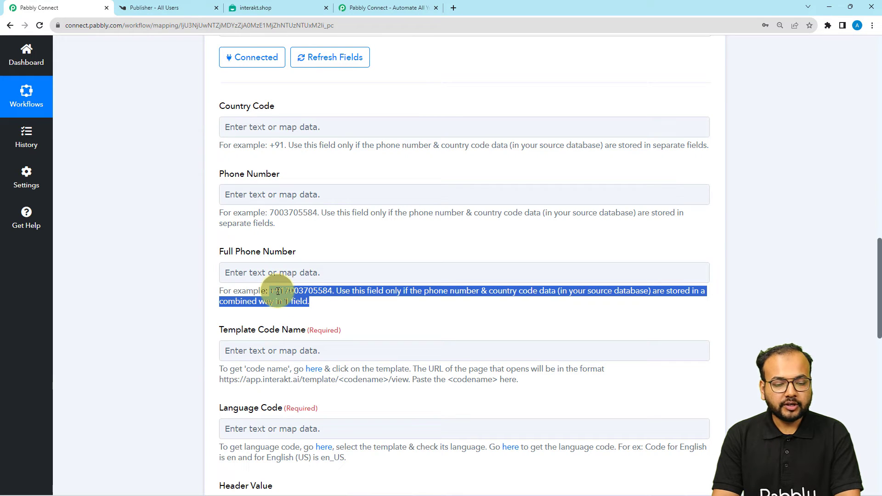
{"action": "left_click", "coordinate": [178, 255]}
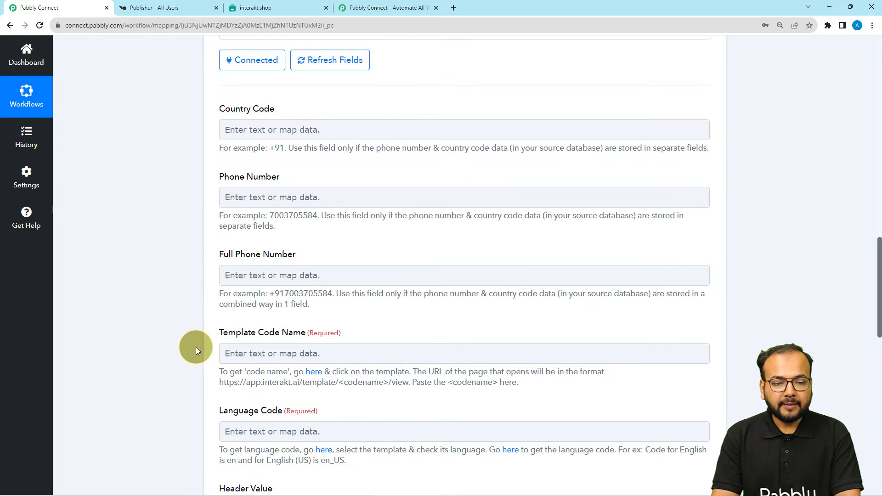
{"action": "scroll", "coordinate": [191, 349], "scroll_direction": "up", "scroll_amount": 8}
{"action": "scroll", "coordinate": [188, 377], "scroll_direction": "up", "scroll_amount": 2}
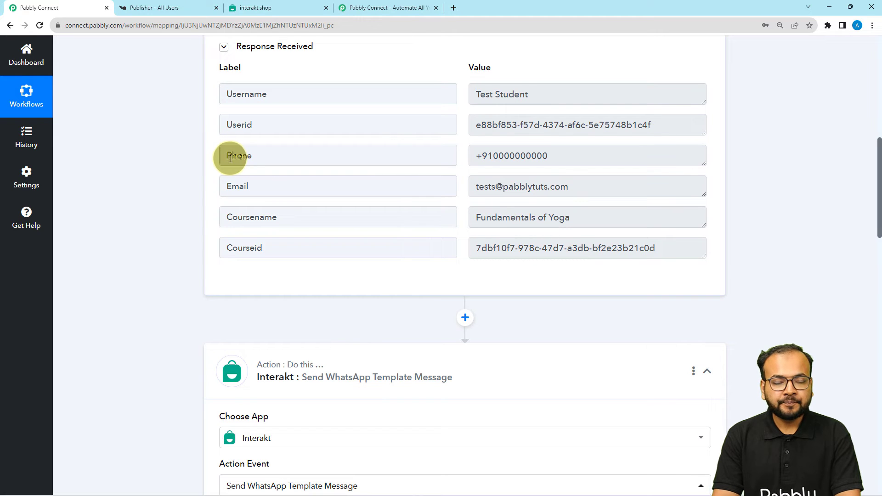
Step: Map the Phone value from 1. Knorish: Course Abandoned Cart into Full Phone Number
{"action": "scroll", "coordinate": [186, 254], "scroll_direction": "down", "scroll_amount": 6}
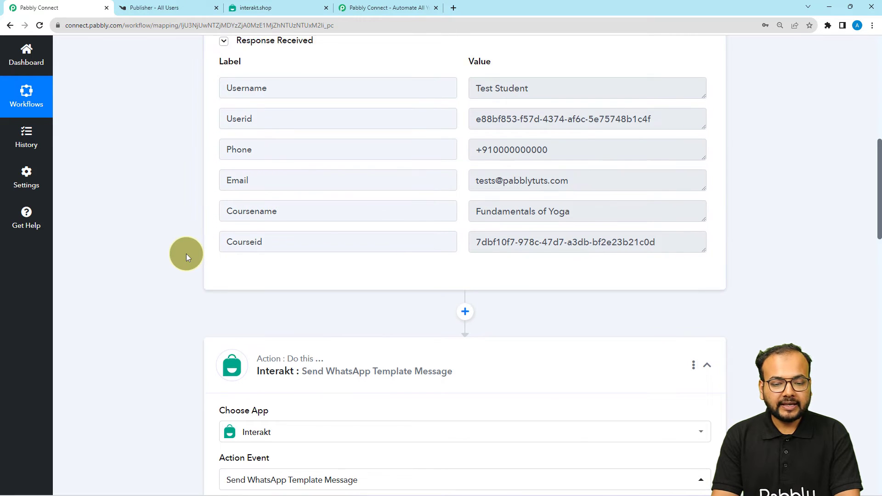
{"action": "scroll", "coordinate": [186, 253], "scroll_direction": "down", "scroll_amount": 6}
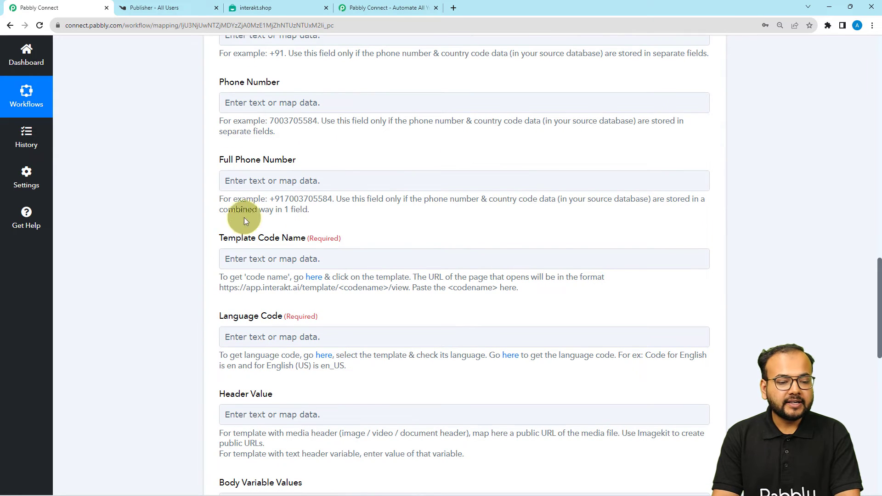
{"action": "left_click", "coordinate": [248, 181]}
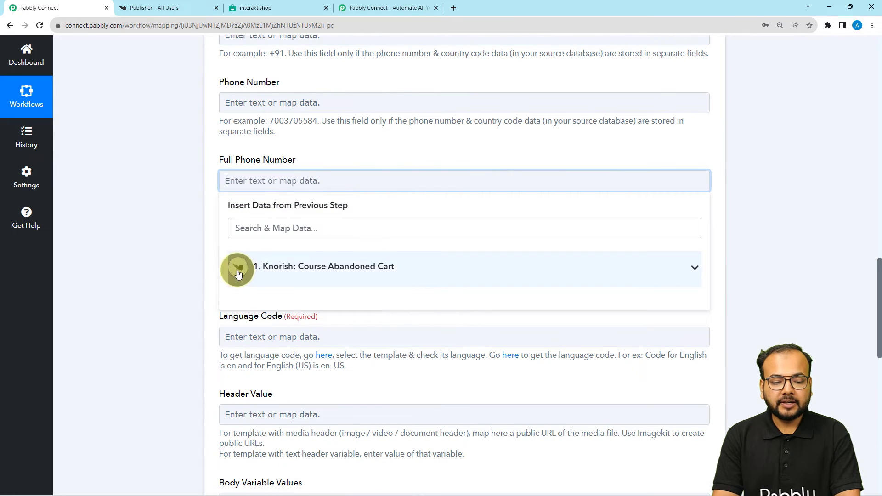
{"action": "left_click", "coordinate": [312, 279]}
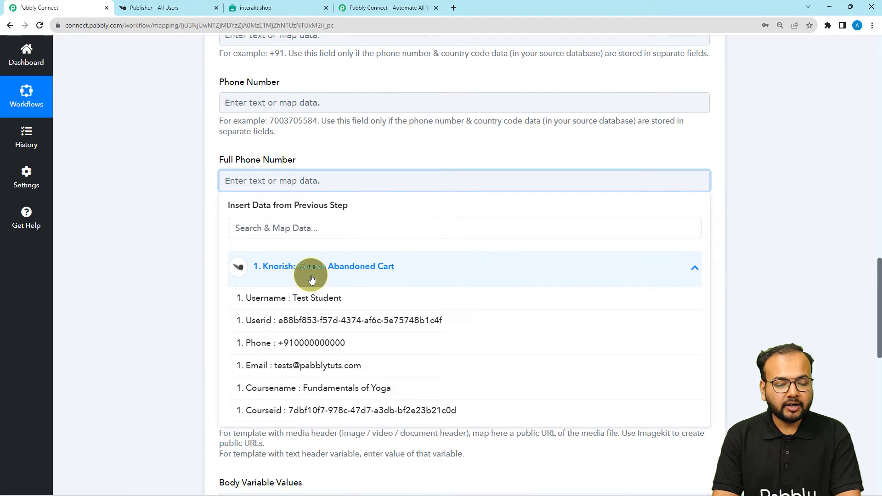
{"action": "left_click", "coordinate": [270, 348]}
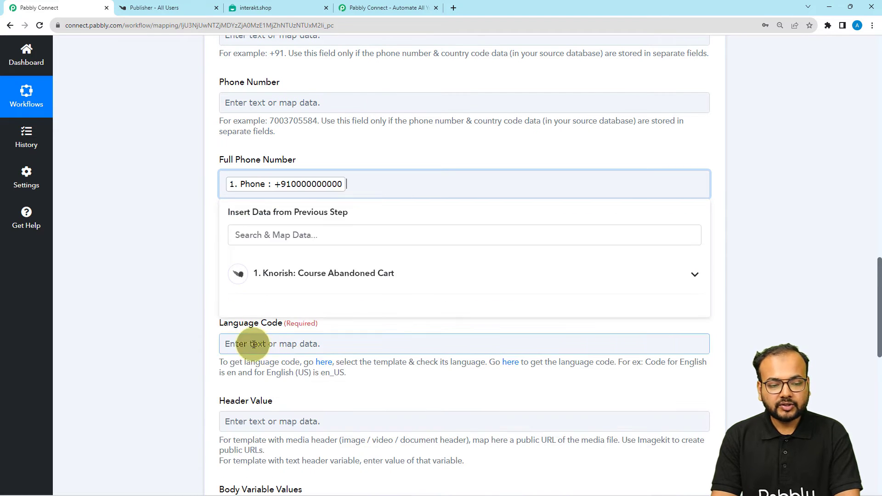
{"action": "left_click", "coordinate": [169, 249]}
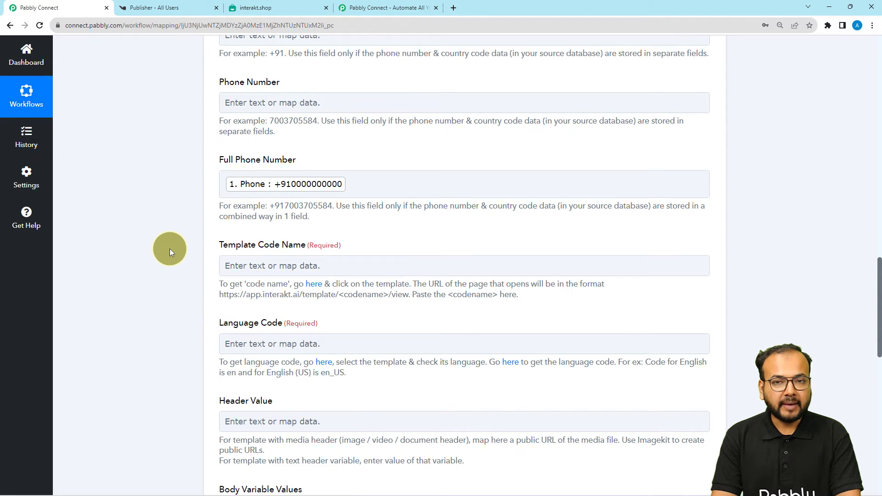
{"action": "scroll", "coordinate": [169, 249], "scroll_direction": "down", "scroll_amount": 2}
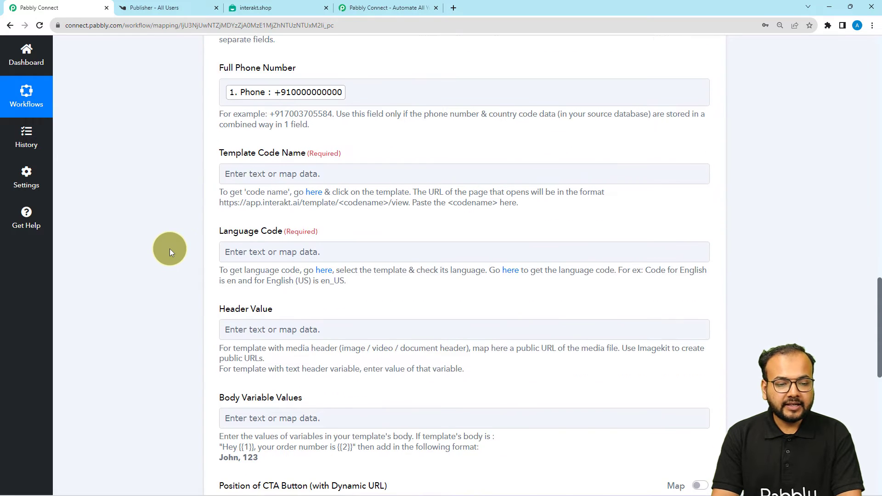
{"action": "left_click", "coordinate": [239, 173]}
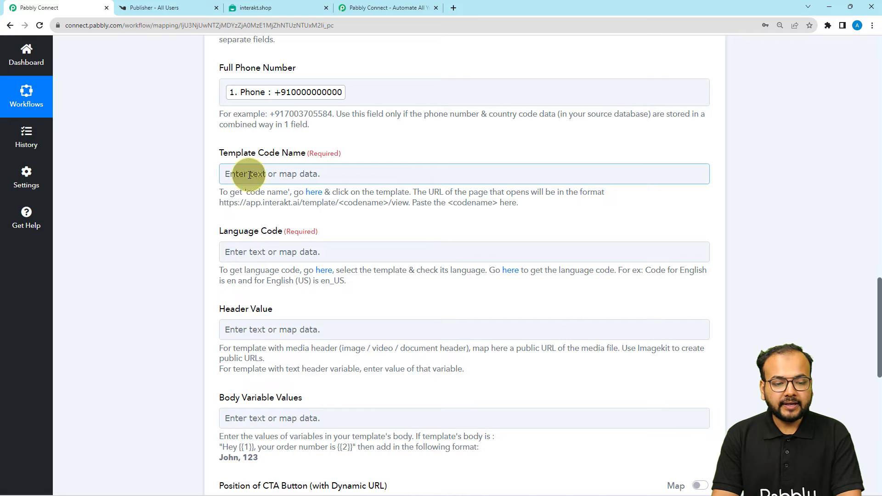
{"action": "left_click", "coordinate": [178, 202]}
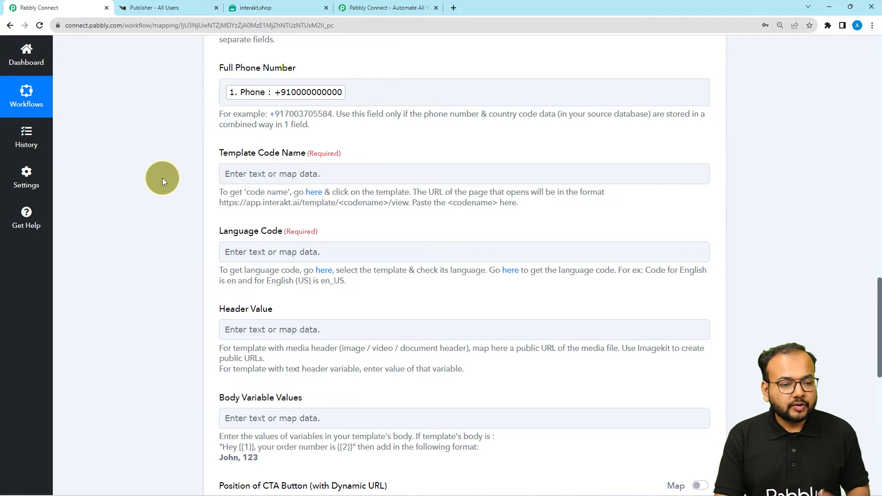
Step: Open the Abandoned checkout template's detail page from Interakt's WhatsApp templates list
{"action": "left_click", "coordinate": [242, 8]}
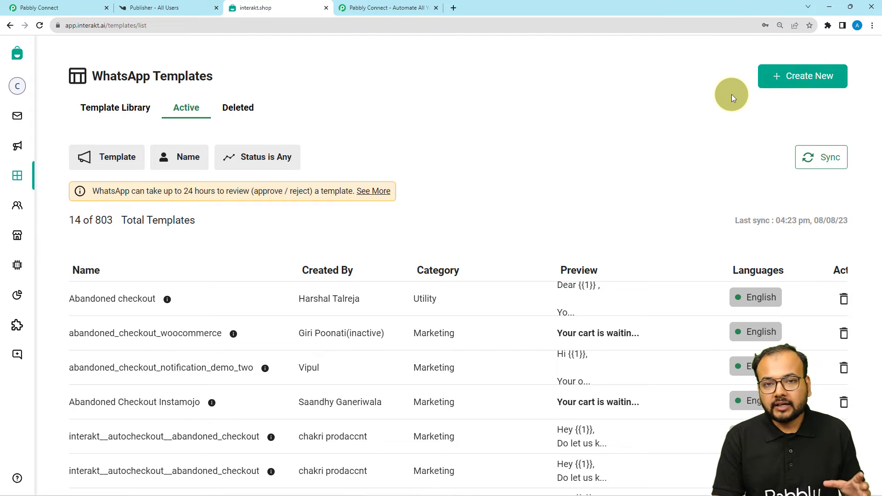
{"action": "left_click", "coordinate": [786, 77]}
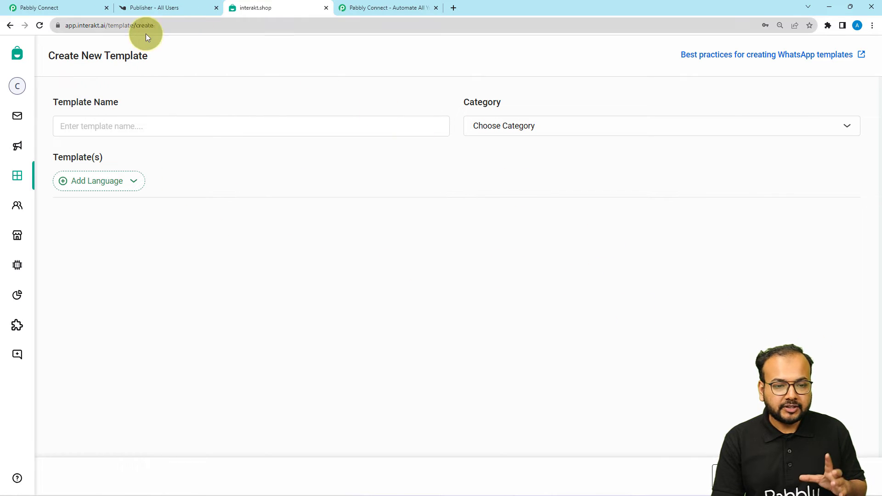
{"action": "left_click", "coordinate": [9, 25]}
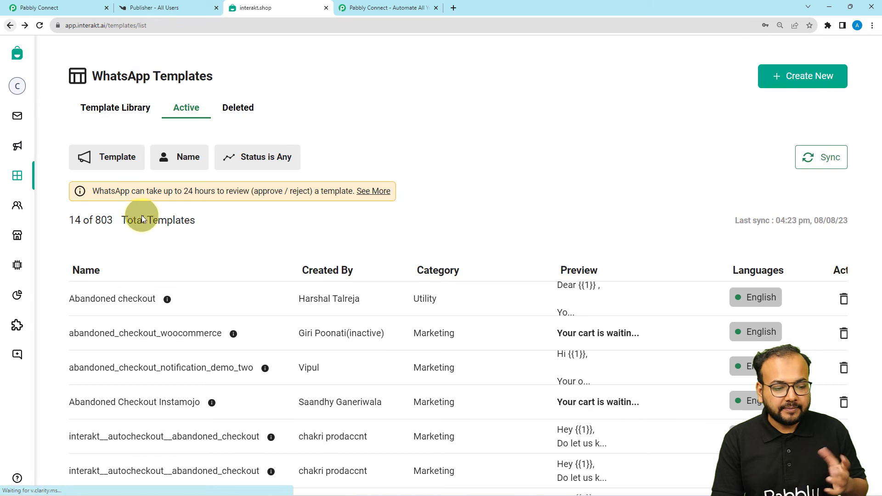
{"action": "left_click", "coordinate": [133, 307]}
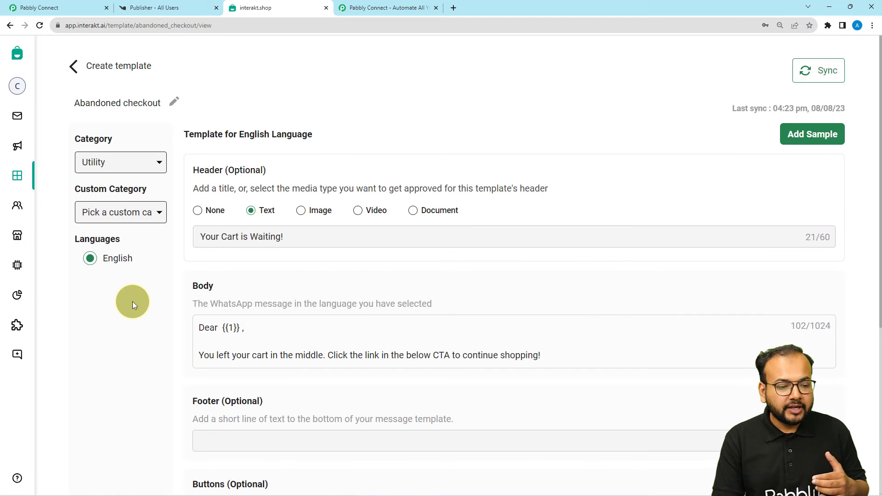
Step: Review the template's body variable and dynamic-URL Go to Order button, then return to Pabbly
{"action": "scroll", "coordinate": [132, 302], "scroll_direction": "up", "scroll_amount": 1}
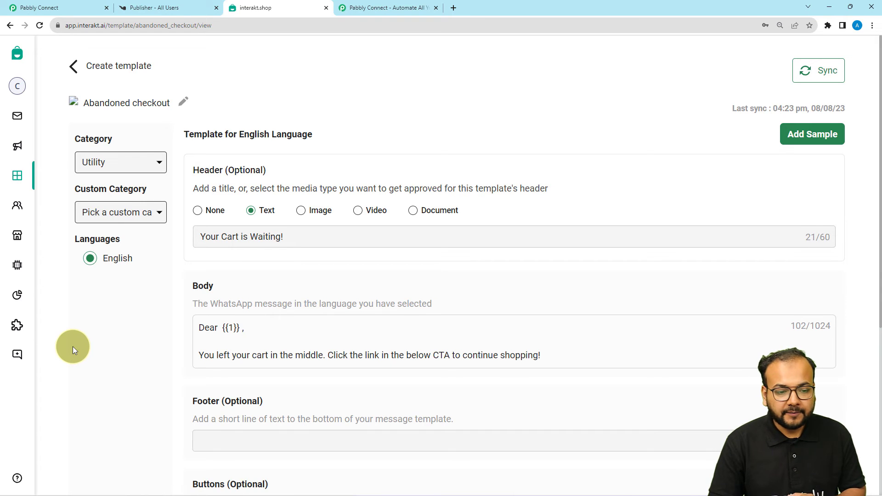
{"action": "scroll", "coordinate": [73, 347], "scroll_direction": "down", "scroll_amount": 4}
{"action": "scroll", "coordinate": [73, 347], "scroll_direction": "down", "scroll_amount": 2}
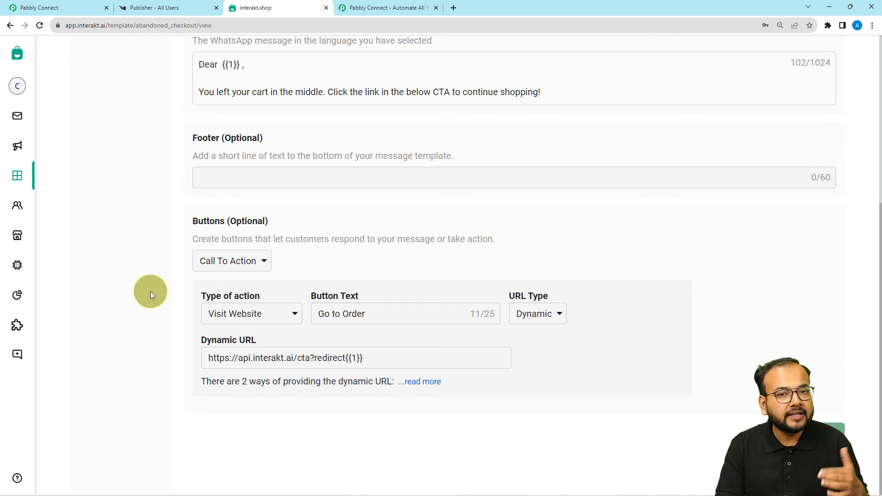
{"action": "scroll", "coordinate": [143, 289], "scroll_direction": "up", "scroll_amount": 4}
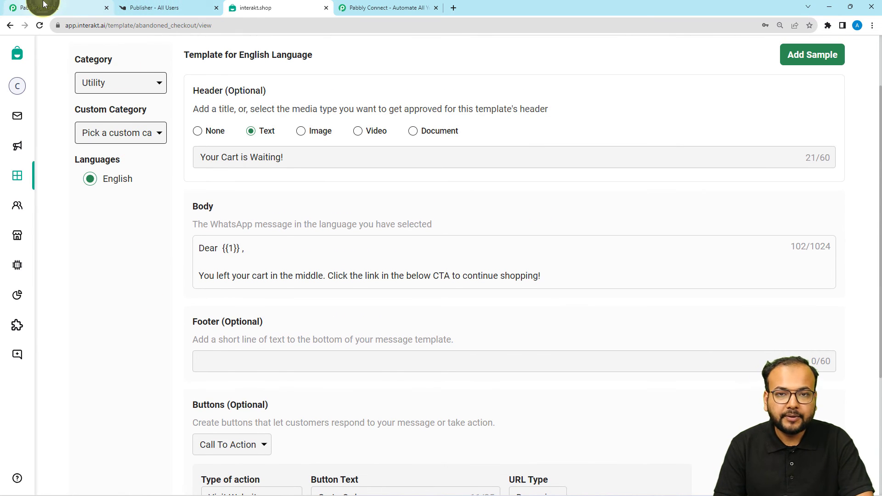
{"action": "scroll", "coordinate": [83, 299], "scroll_direction": "up", "scroll_amount": 2}
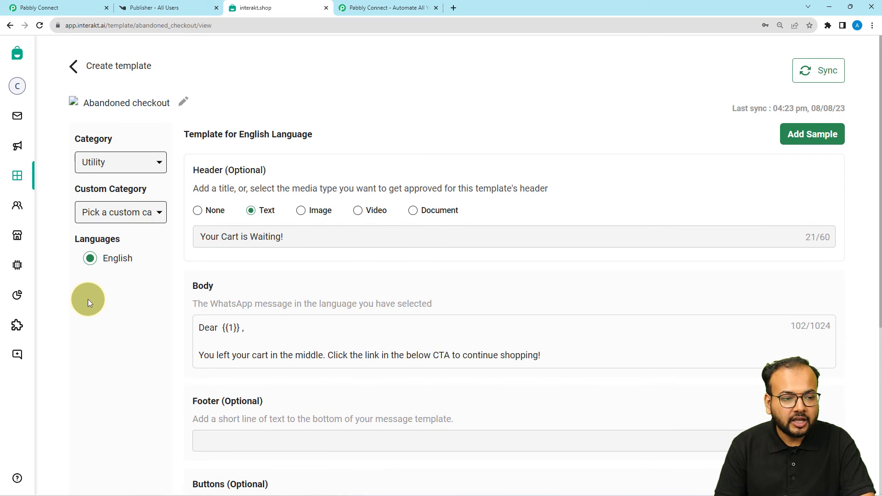
{"action": "left_click", "coordinate": [51, 8]}
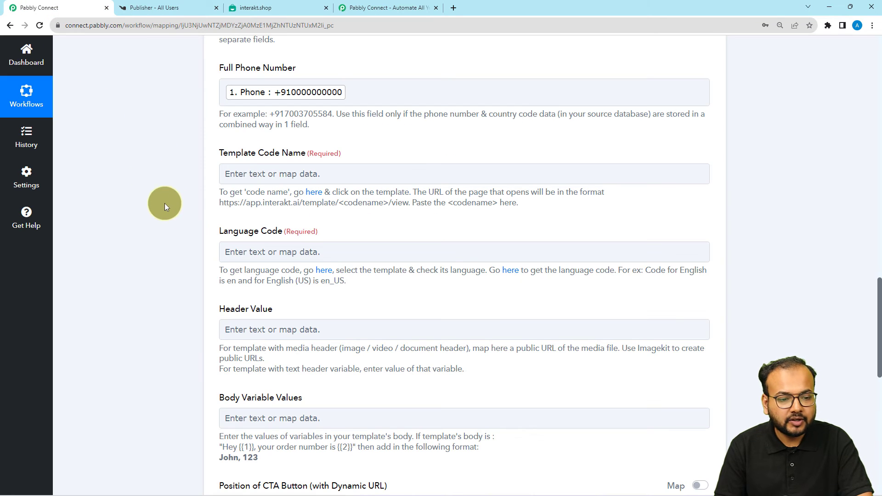
Step: Select Template Code Name, then switch to the Abandoned checkout template page in Interakt
{"action": "left_click", "coordinate": [235, 174]}
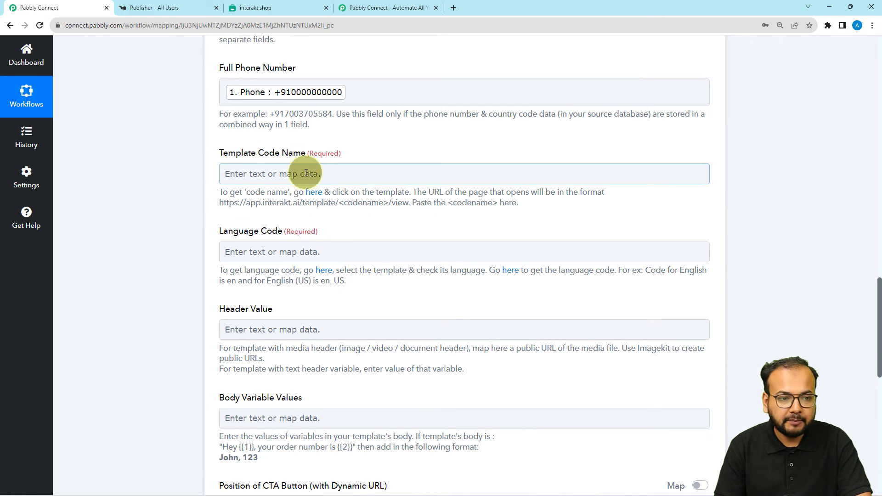
{"action": "left_click", "coordinate": [255, 5]}
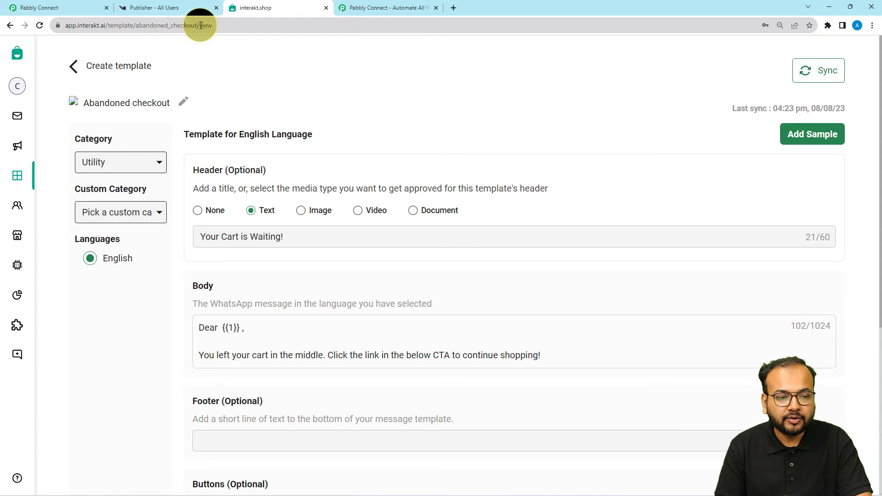
Step: Copy abandoned_checkout from the template's web address and bring it to Template Code Name
{"action": "left_click", "coordinate": [150, 30]}
{"action": "double_click", "coordinate": [163, 29]}
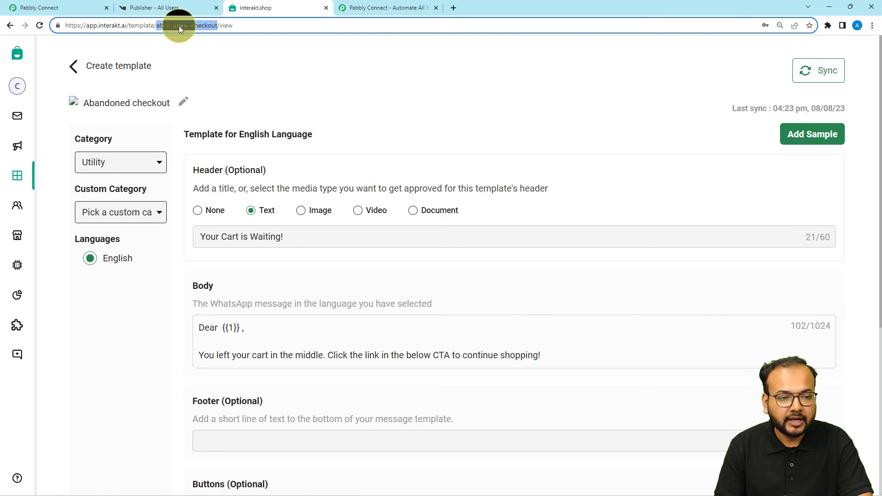
{"action": "right_click", "coordinate": [179, 25]}
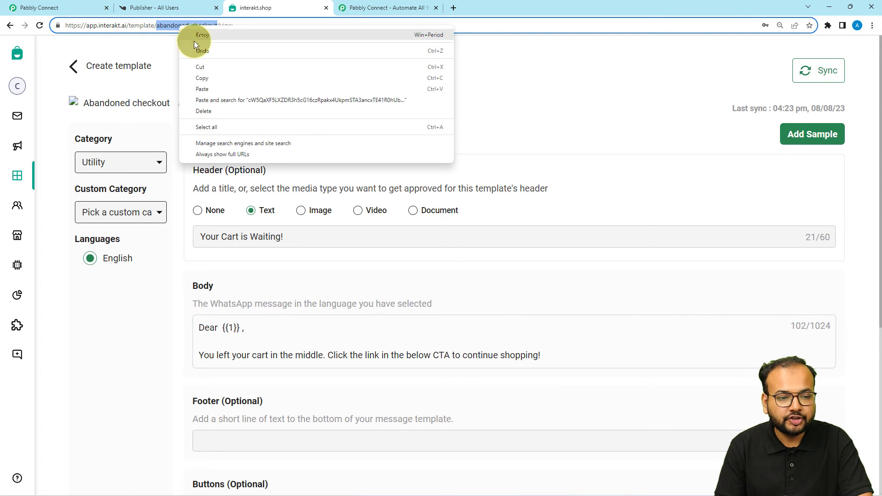
{"action": "left_click", "coordinate": [196, 80]}
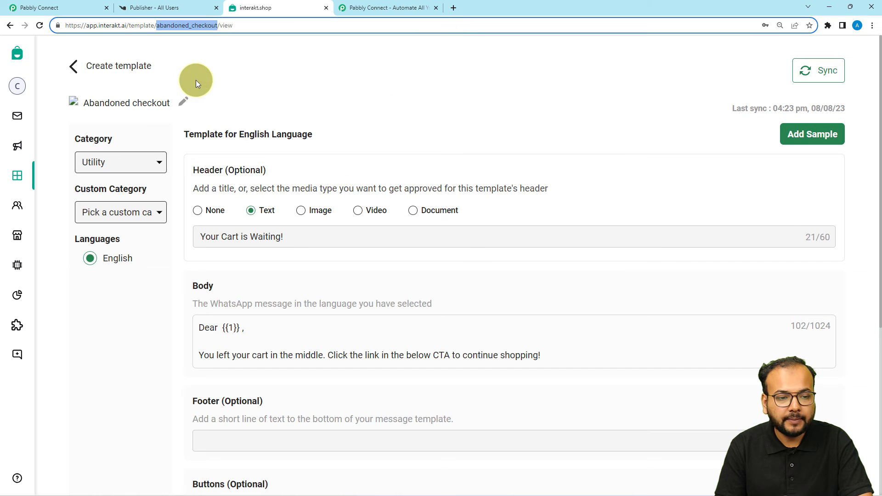
{"action": "left_click", "coordinate": [58, 8]}
{"action": "right_click", "coordinate": [246, 177]}
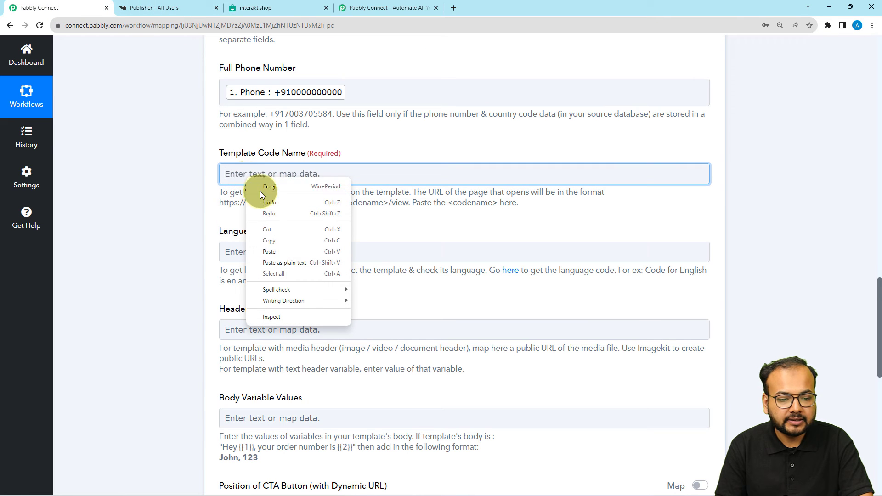
Step: Fill Template Code Name with abandoned_checkout and set Language Code to en
{"action": "left_click", "coordinate": [266, 255]}
{"action": "left_click", "coordinate": [160, 230]}
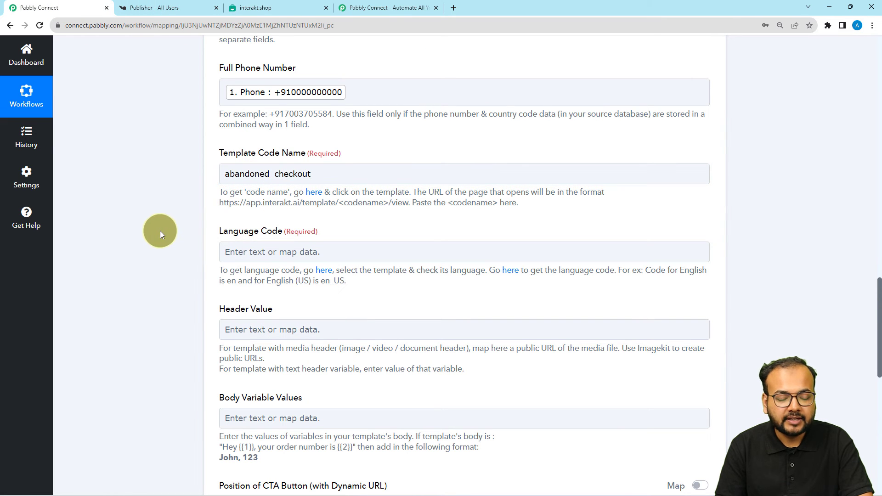
{"action": "left_click", "coordinate": [268, 250]}
{"action": "type", "text": "en"}
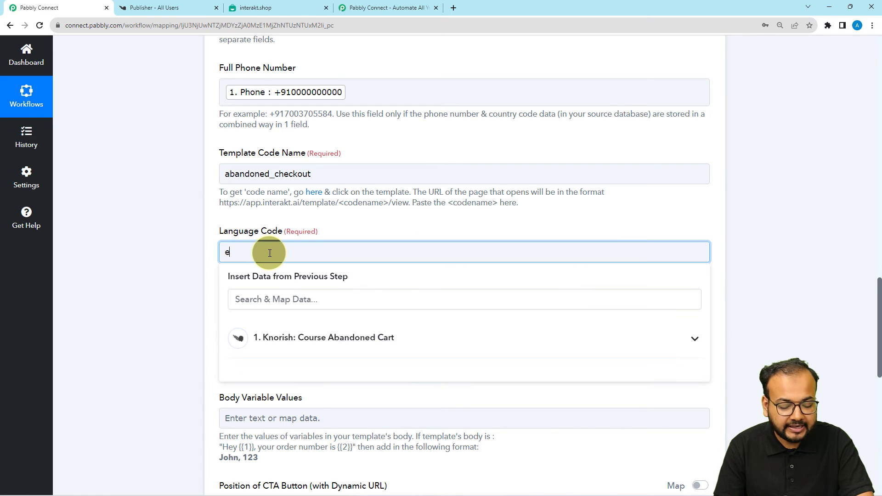
{"action": "left_click", "coordinate": [197, 254]}
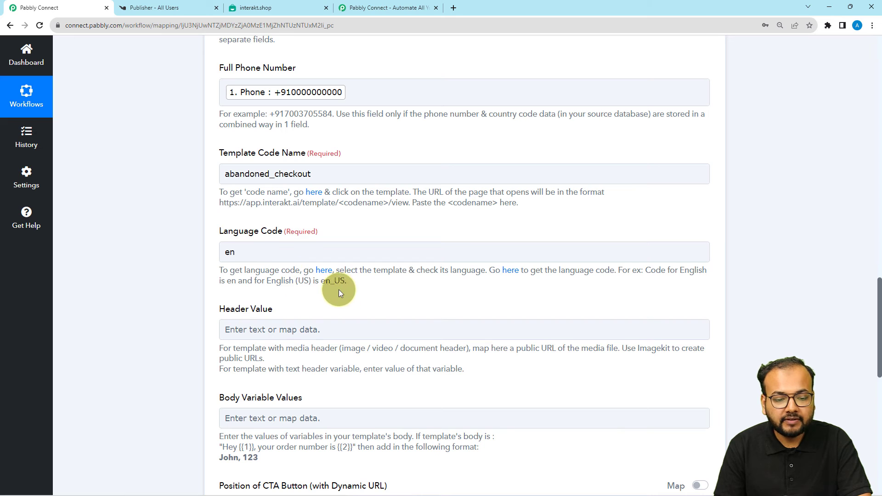
Step: Verify the template's language in Interakt, then return and select Body Variable Values
{"action": "left_click", "coordinate": [285, 8]}
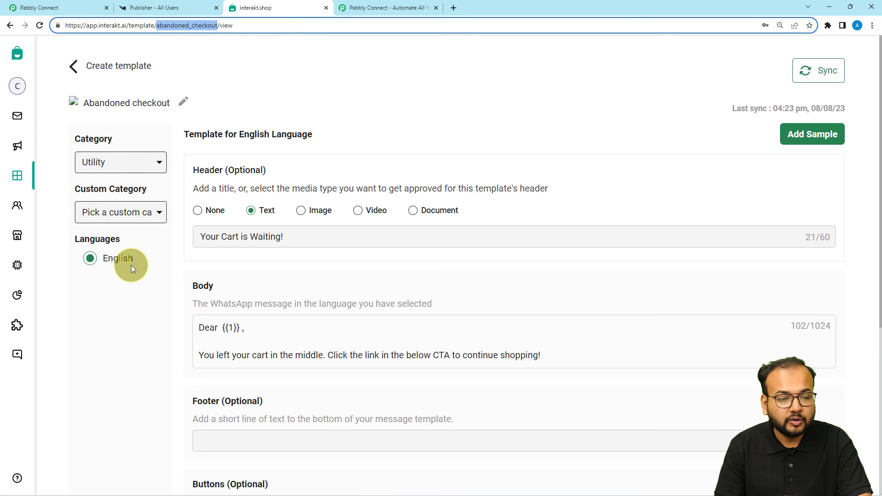
{"action": "left_click", "coordinate": [74, 8]}
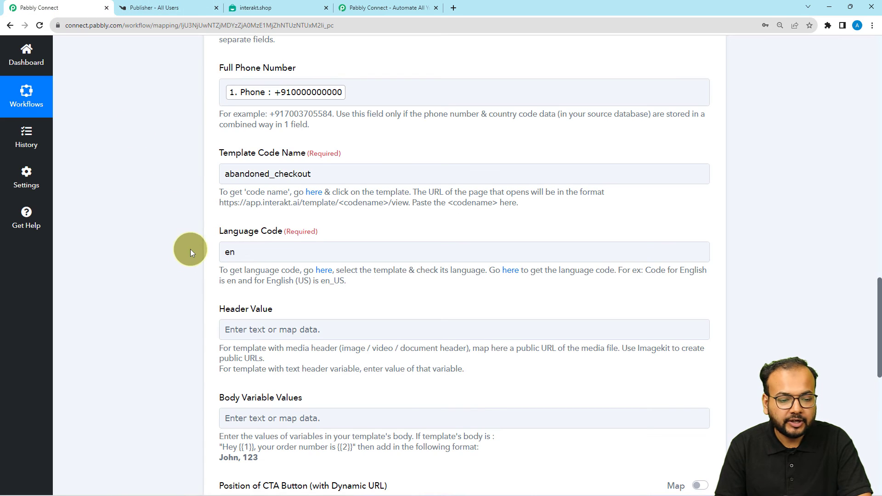
{"action": "scroll", "coordinate": [219, 263], "scroll_direction": "down", "scroll_amount": 3}
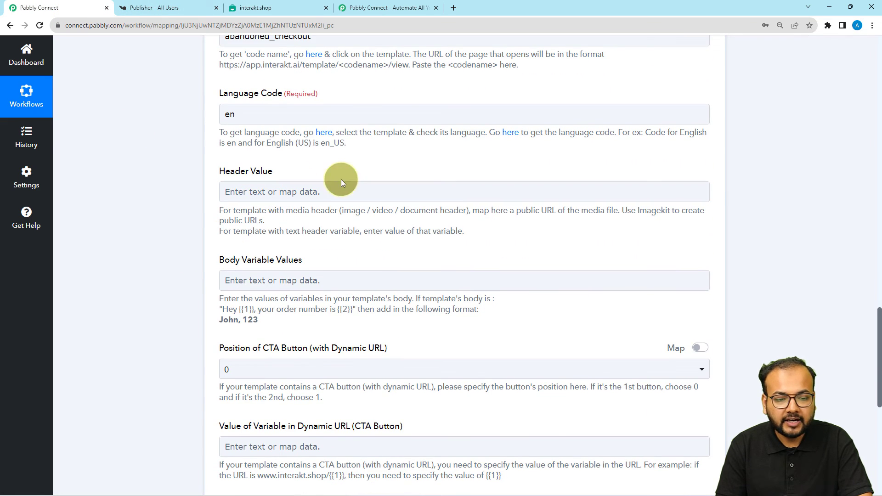
{"action": "left_click", "coordinate": [257, 7]}
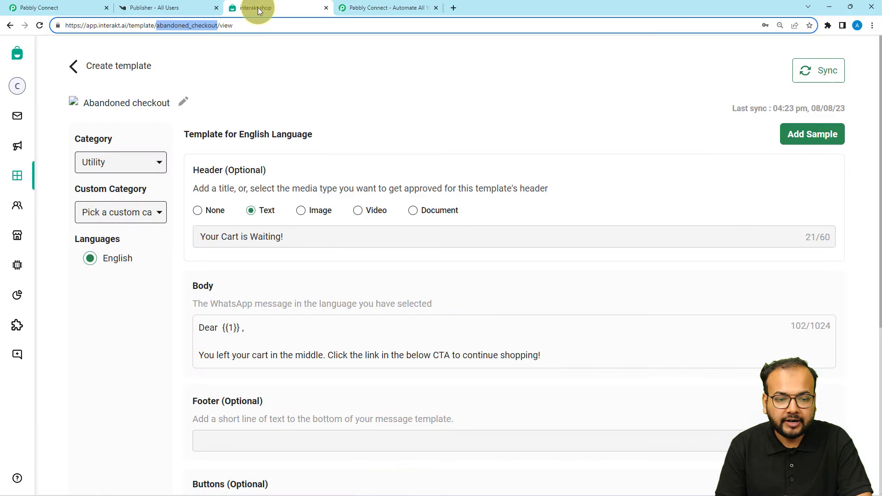
{"action": "left_click", "coordinate": [69, 9]}
{"action": "scroll", "coordinate": [171, 289], "scroll_direction": "down", "scroll_amount": 2}
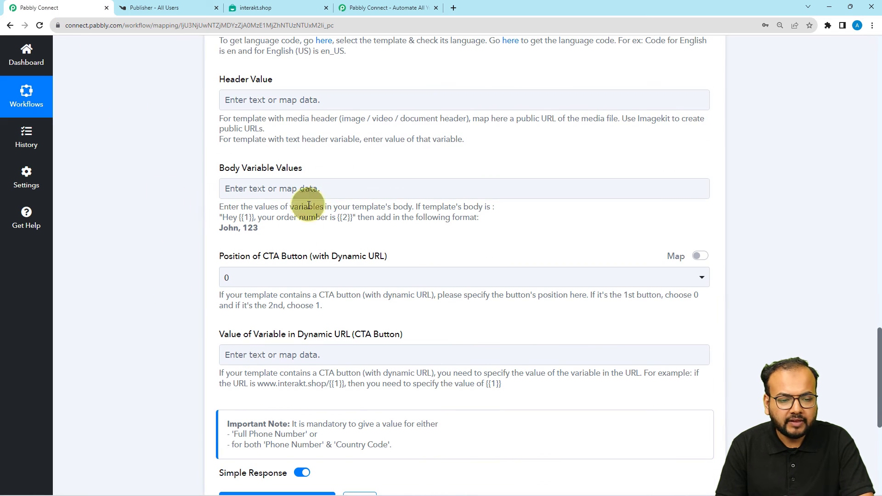
{"action": "left_click", "coordinate": [263, 185]}
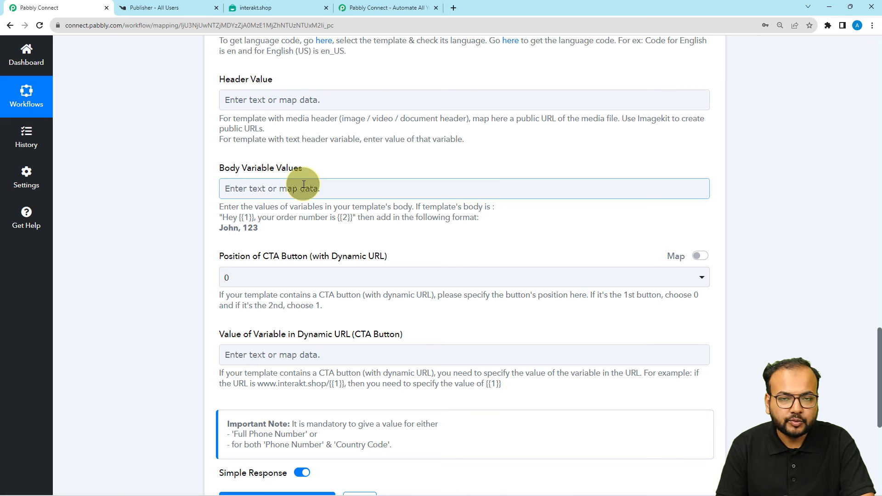
{"action": "left_click", "coordinate": [251, 9]}
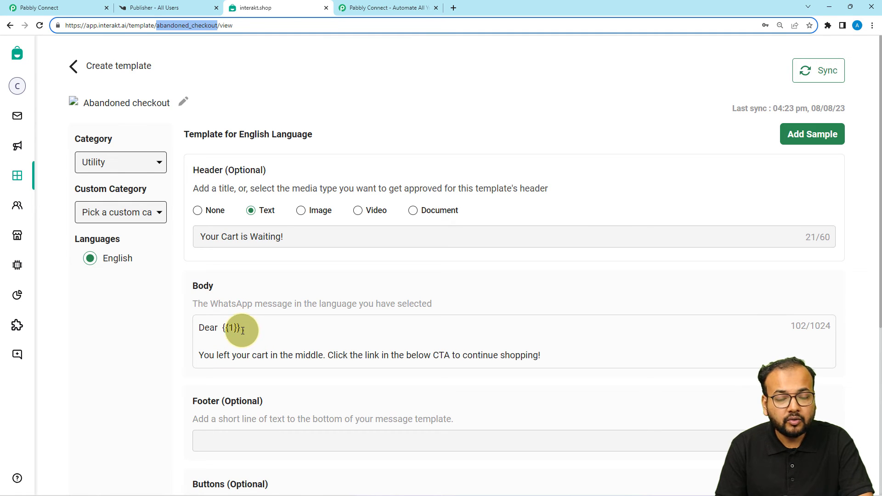
{"action": "left_click", "coordinate": [56, 5]}
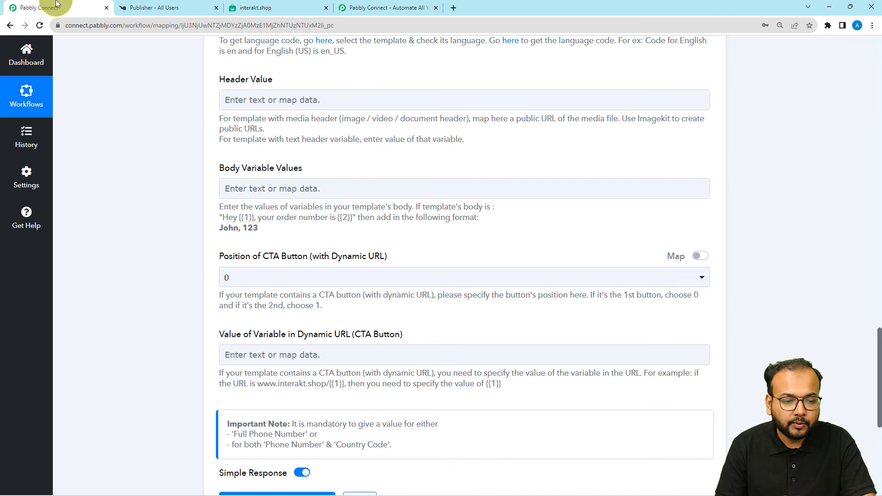
Step: Map the Knorish trigger's Username into Body Variable Values
{"action": "left_click", "coordinate": [289, 187]}
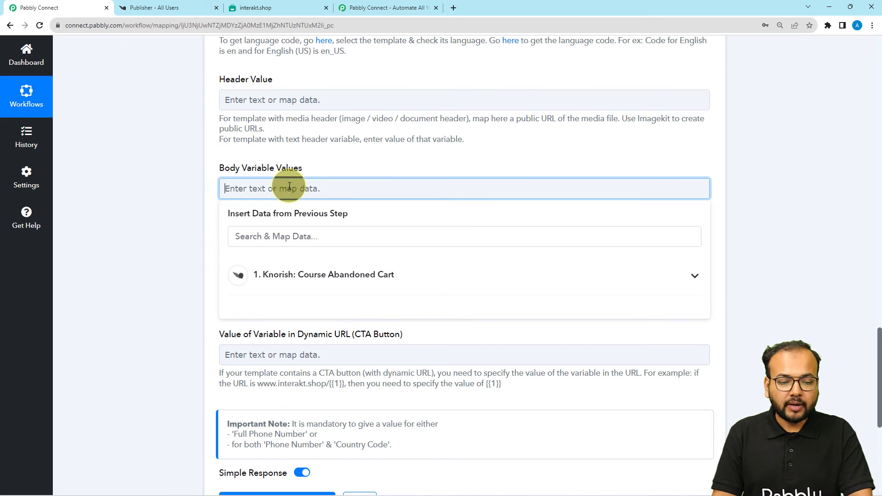
{"action": "left_click", "coordinate": [284, 286]}
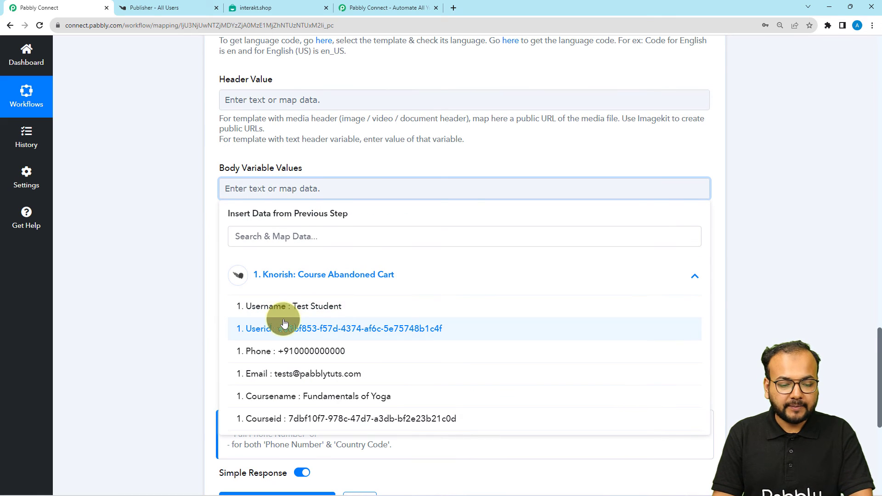
{"action": "left_click", "coordinate": [285, 306]}
{"action": "left_click", "coordinate": [127, 196]}
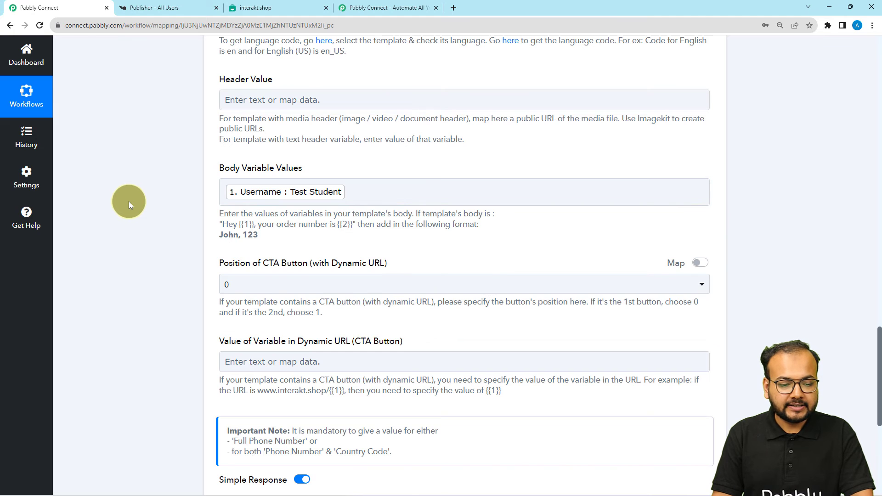
Step: Leave the CTA button position at 0 and switch to the Knorish publisher dashboard
{"action": "scroll", "coordinate": [184, 253], "scroll_direction": "down", "scroll_amount": 1}
{"action": "left_click", "coordinate": [255, 235]}
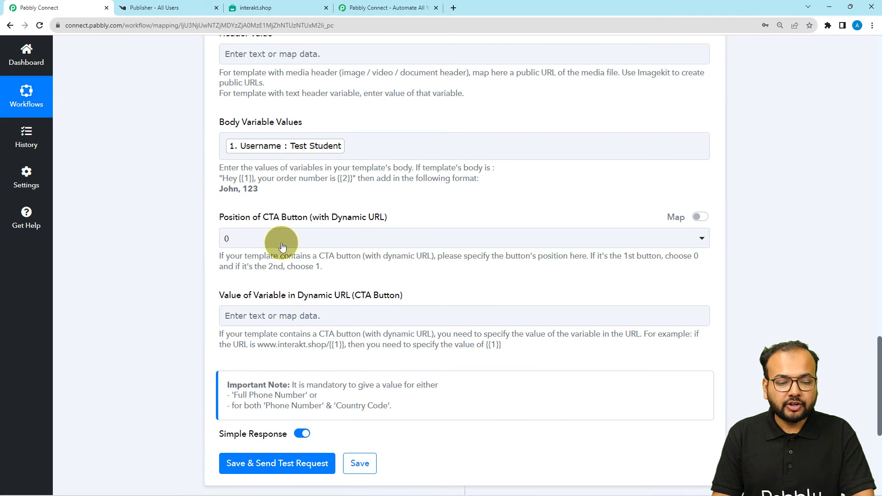
{"action": "left_click", "coordinate": [476, 286]}
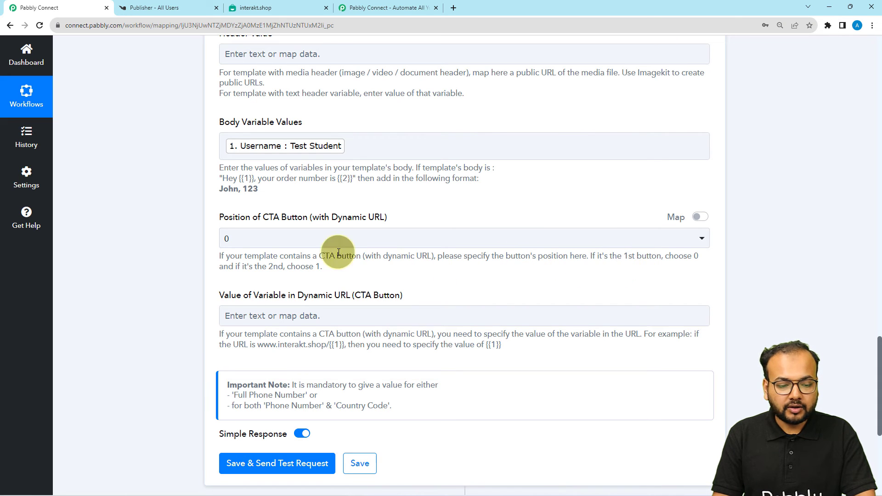
{"action": "left_click", "coordinate": [297, 241]}
{"action": "left_click", "coordinate": [288, 260]}
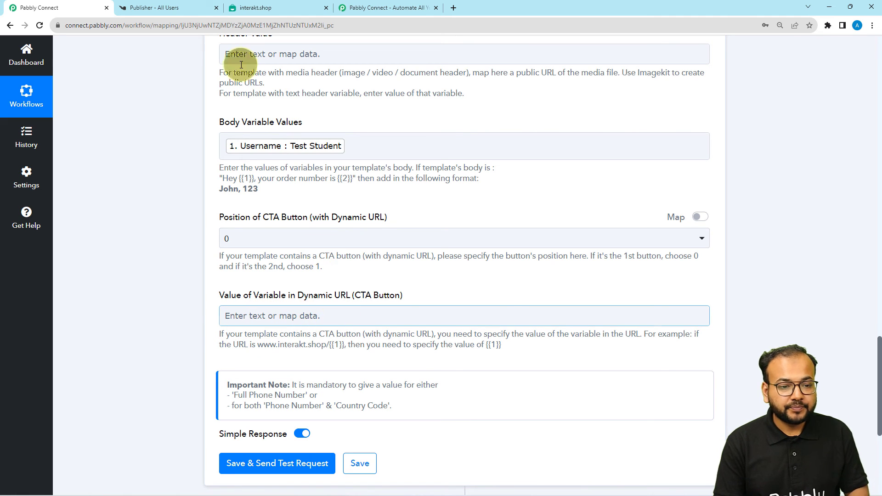
{"action": "left_click", "coordinate": [188, 4]}
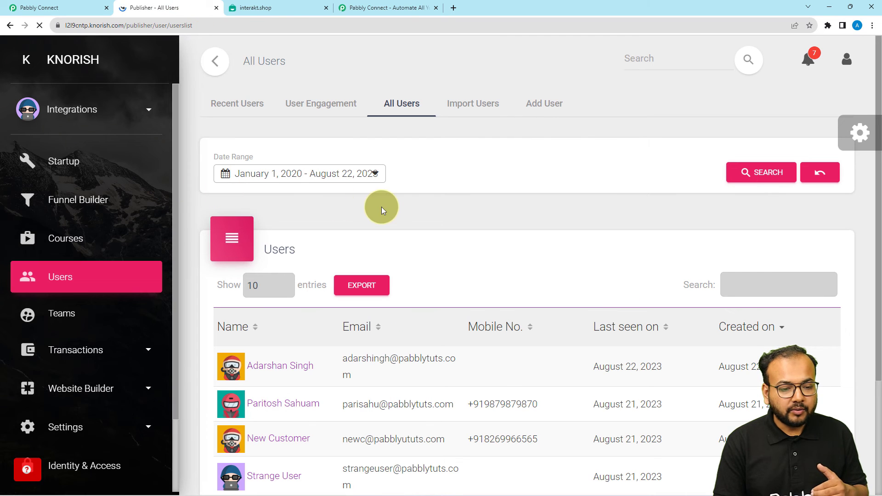
Step: Copy the Fundamentals of Yoga course page URL and start filling Pabbly's CTA dynamic URL field
{"action": "left_click", "coordinate": [71, 239]}
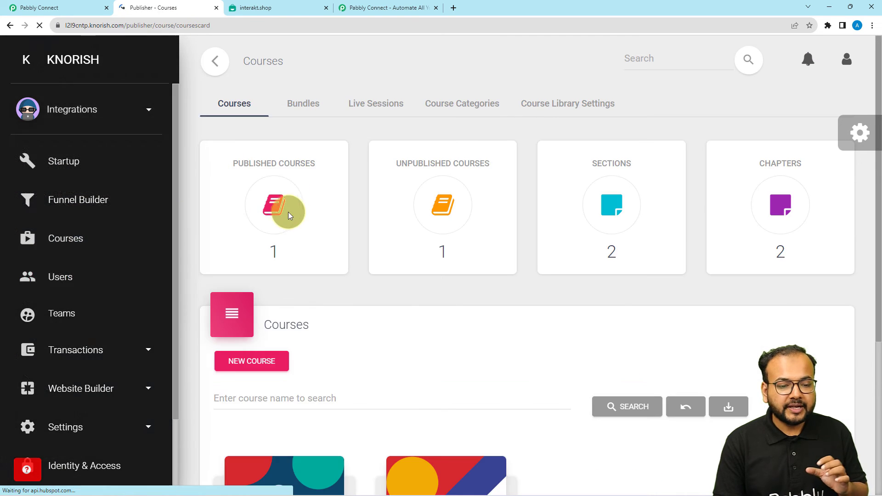
{"action": "scroll", "coordinate": [291, 211], "scroll_direction": "down", "scroll_amount": 5}
{"action": "mouse_move", "coordinate": [286, 301]}
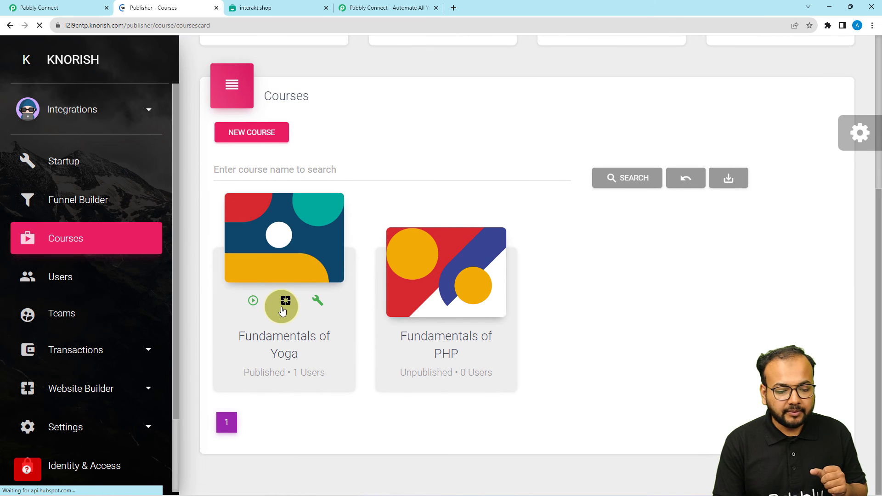
{"action": "left_click", "coordinate": [285, 301]}
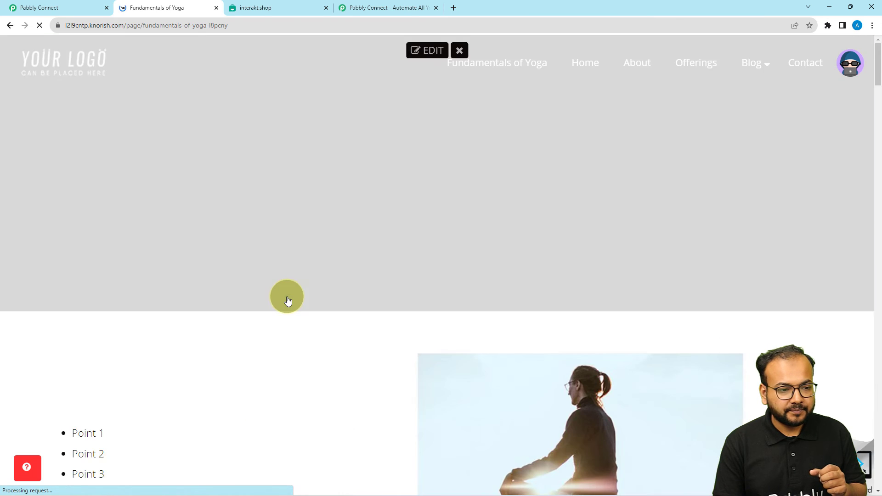
{"action": "left_click", "coordinate": [252, 25]}
{"action": "key", "text": "ctrl+c"}
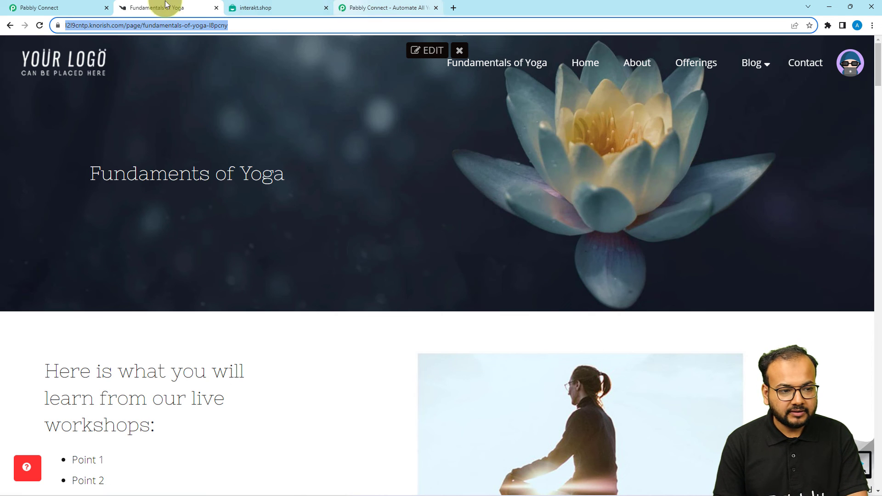
{"action": "left_click", "coordinate": [49, 6]}
{"action": "left_click", "coordinate": [243, 313]}
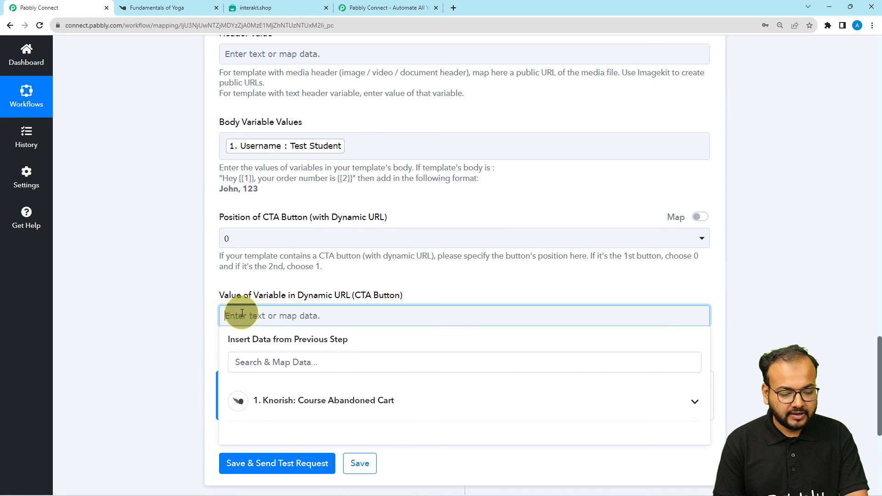
Step: Paste the Fundamentals of Yoga page link as the CTA Dynamic URL variable value and review the fields
{"action": "key", "text": "ctrl+v"}
{"action": "left_click", "coordinate": [155, 275]}
{"action": "scroll", "coordinate": [156, 275], "scroll_direction": "down", "scroll_amount": 2}
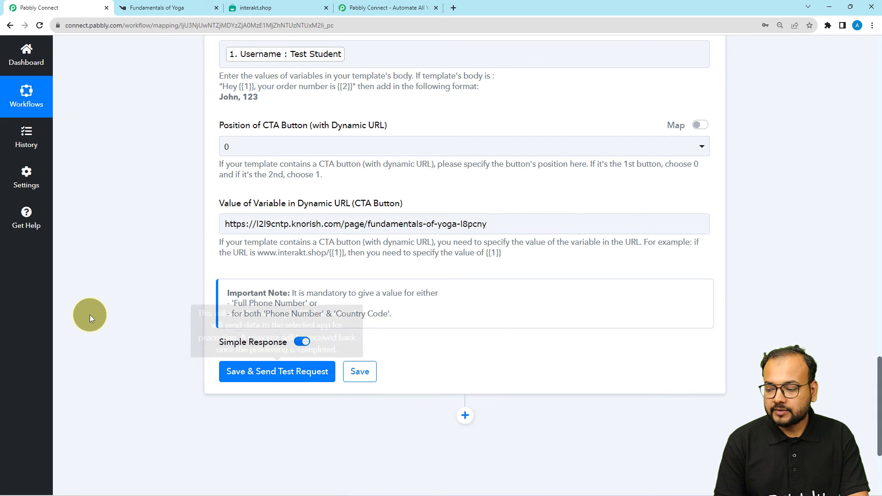
{"action": "scroll", "coordinate": [85, 314], "scroll_direction": "up", "scroll_amount": 3}
{"action": "scroll", "coordinate": [84, 313], "scroll_direction": "up", "scroll_amount": 5}
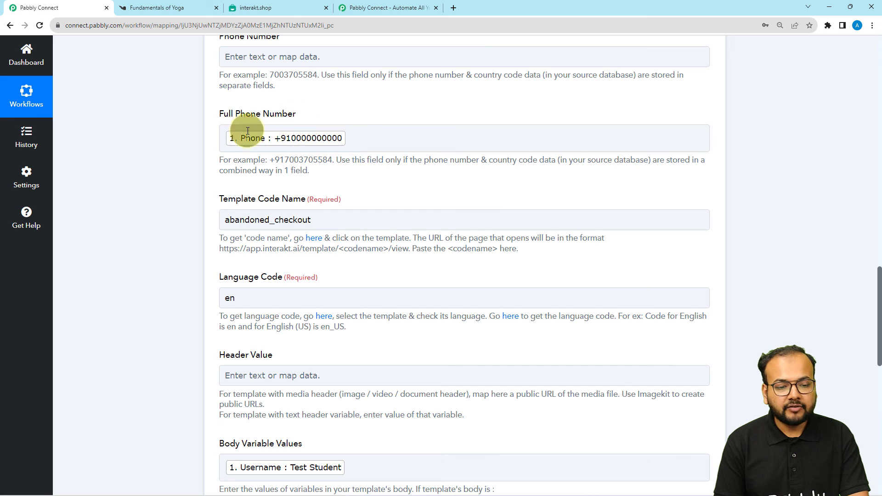
{"action": "scroll", "coordinate": [767, 227], "scroll_direction": "down", "scroll_amount": 10}
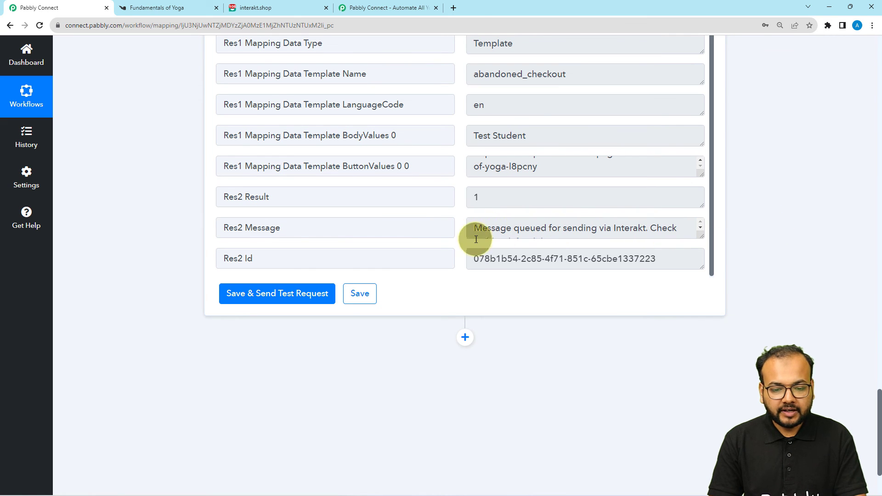
Step: Enlarge the Res2 Message box to read 'Message queued for sending via Interakt', then return to the workflow top
{"action": "left_click_drag", "start_coordinate": [700, 235], "coordinate": [671, 285]}
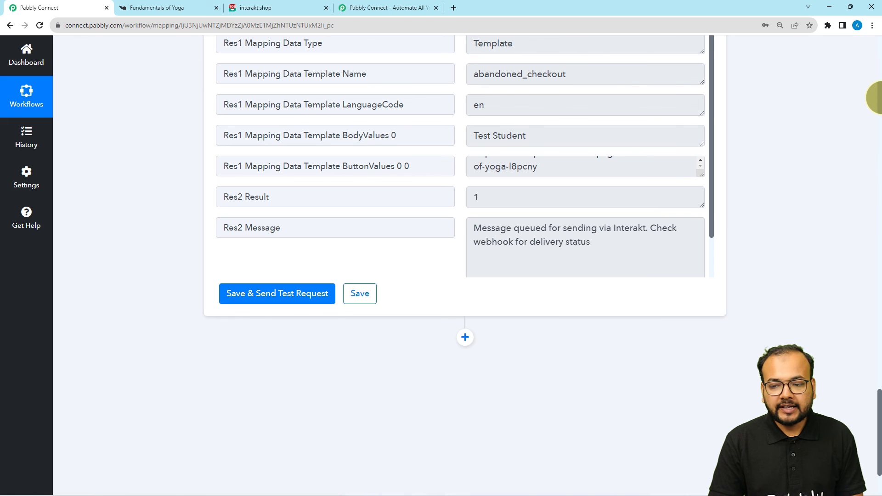
{"action": "scroll", "coordinate": [878, 93], "scroll_direction": "up", "scroll_amount": 20}
{"action": "scroll", "coordinate": [878, 93], "scroll_direction": "up", "scroll_amount": 9}
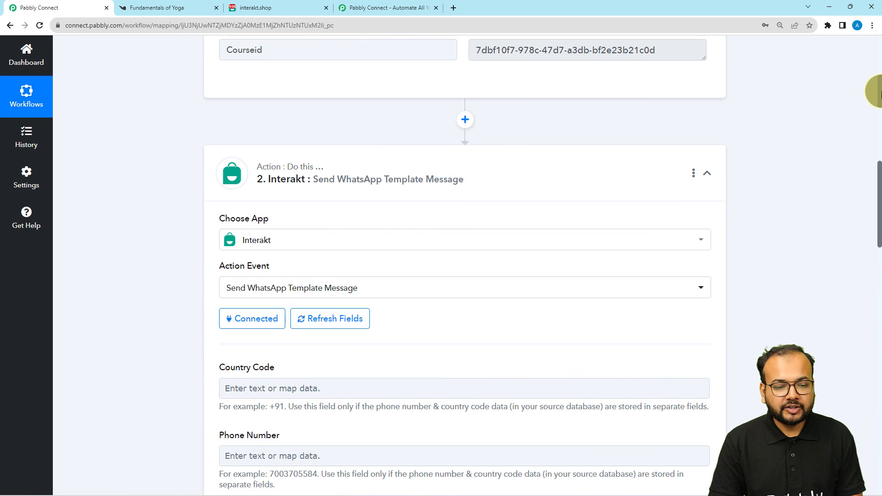
{"action": "scroll", "coordinate": [879, 93], "scroll_direction": "up", "scroll_amount": 9}
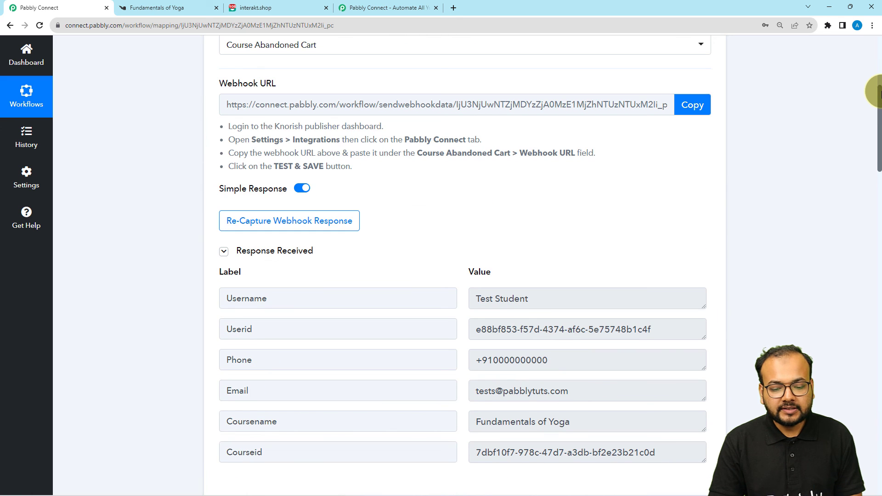
{"action": "scroll", "coordinate": [878, 69], "scroll_direction": "up", "scroll_amount": 6}
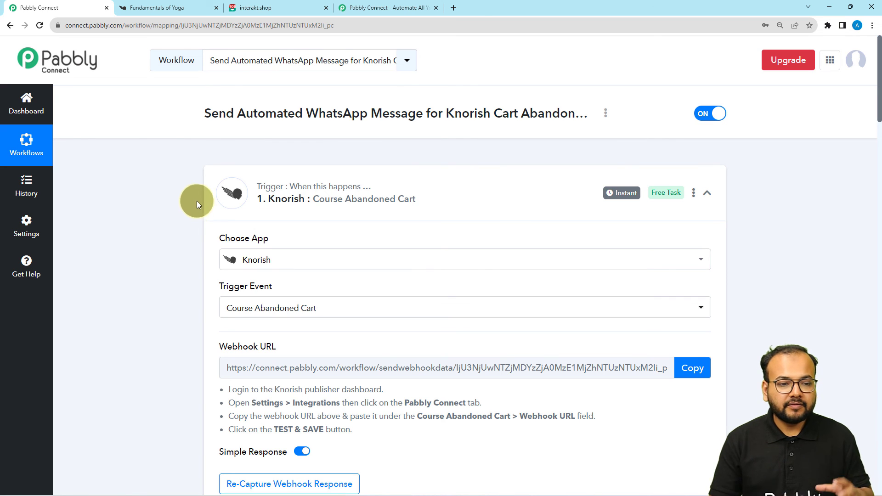
{"action": "left_click", "coordinate": [294, 9]}
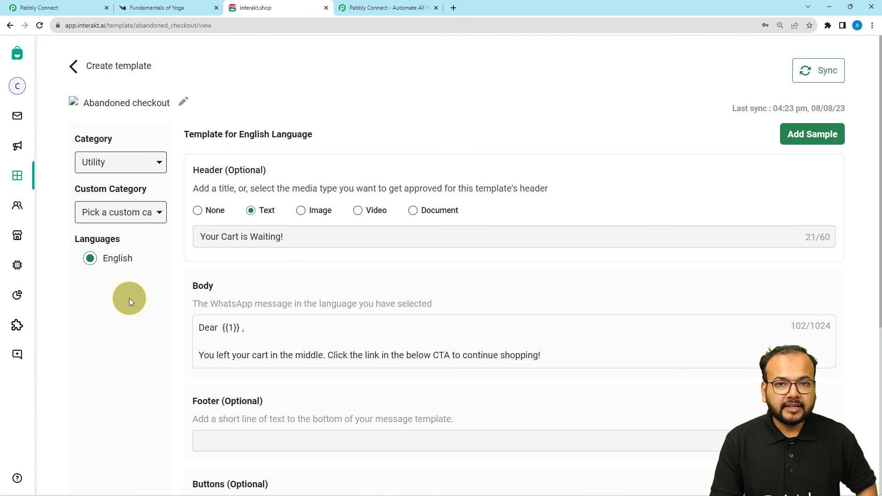
{"action": "scroll", "coordinate": [128, 299], "scroll_direction": "down", "scroll_amount": 4}
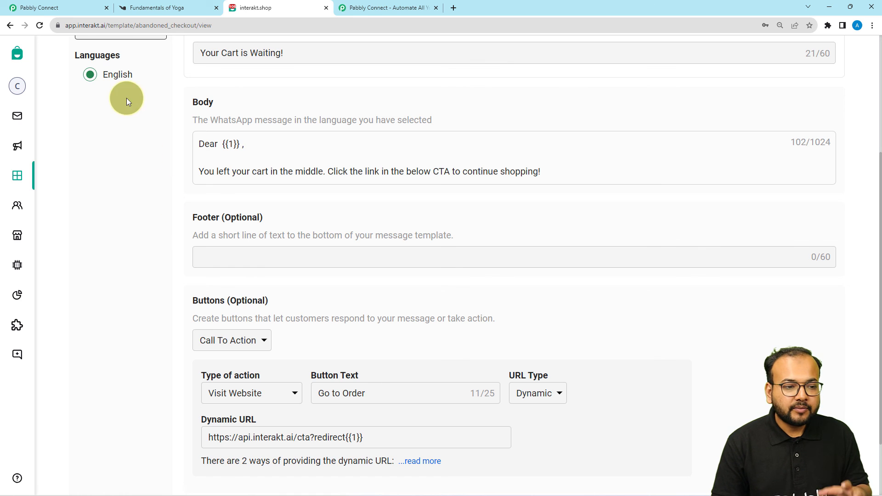
{"action": "left_click", "coordinate": [89, 12]}
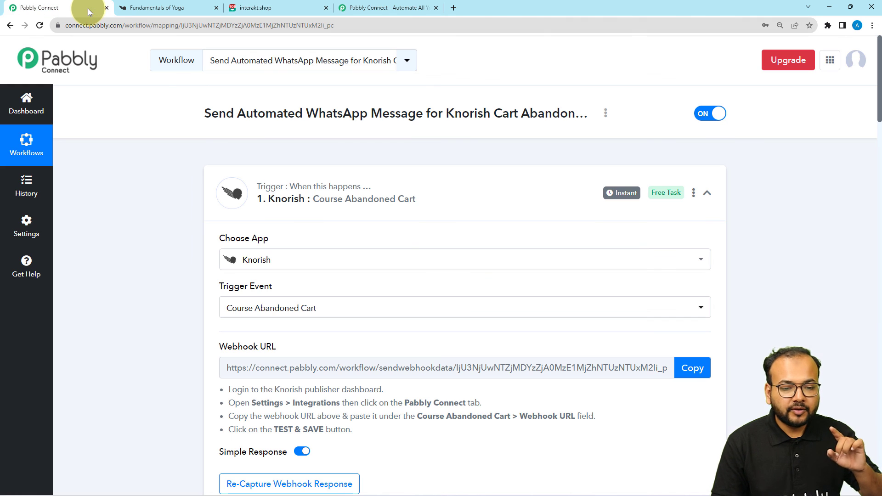